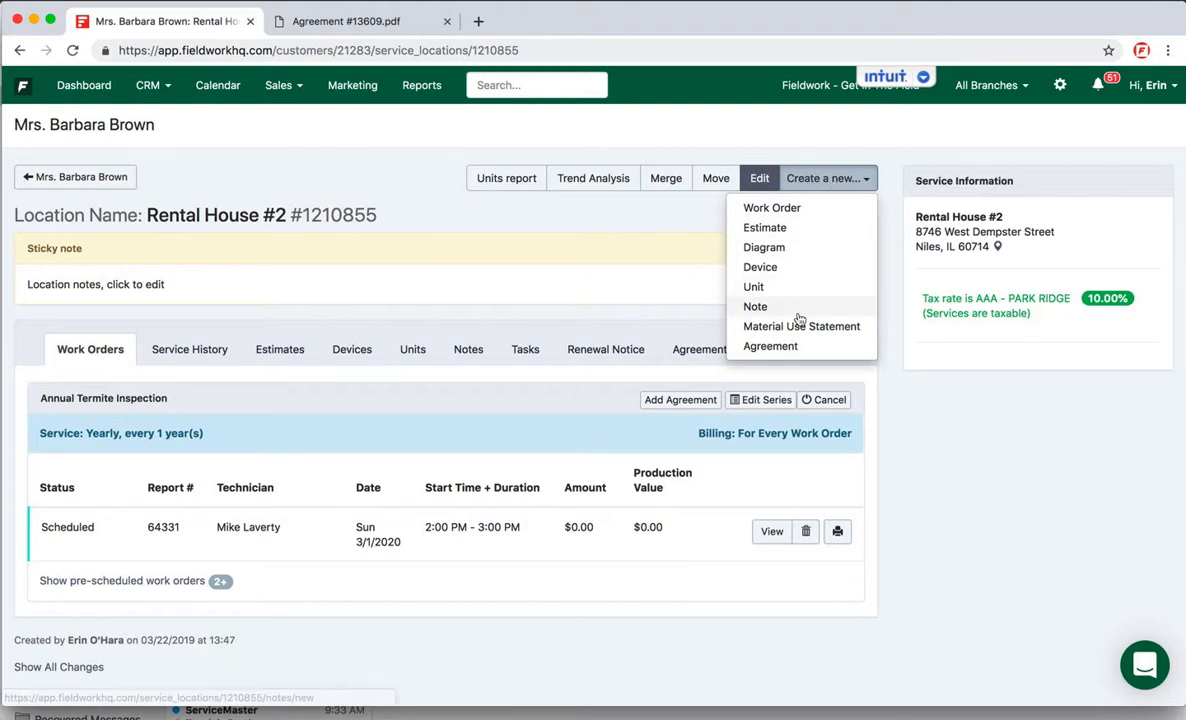
Step: Start a new agreement for Rental House #2 of type "Existing Contract - Termite Warranty Renewal Notice Only" with Active status
left_click(789, 346)
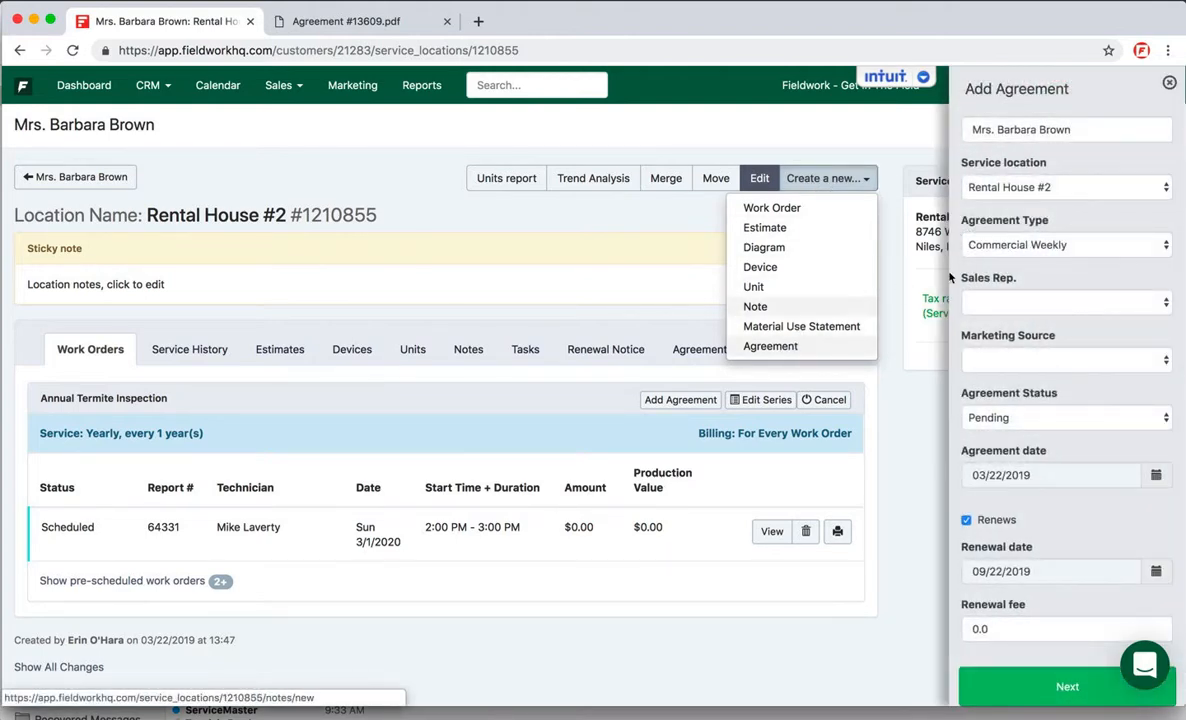
left_click(1008, 250)
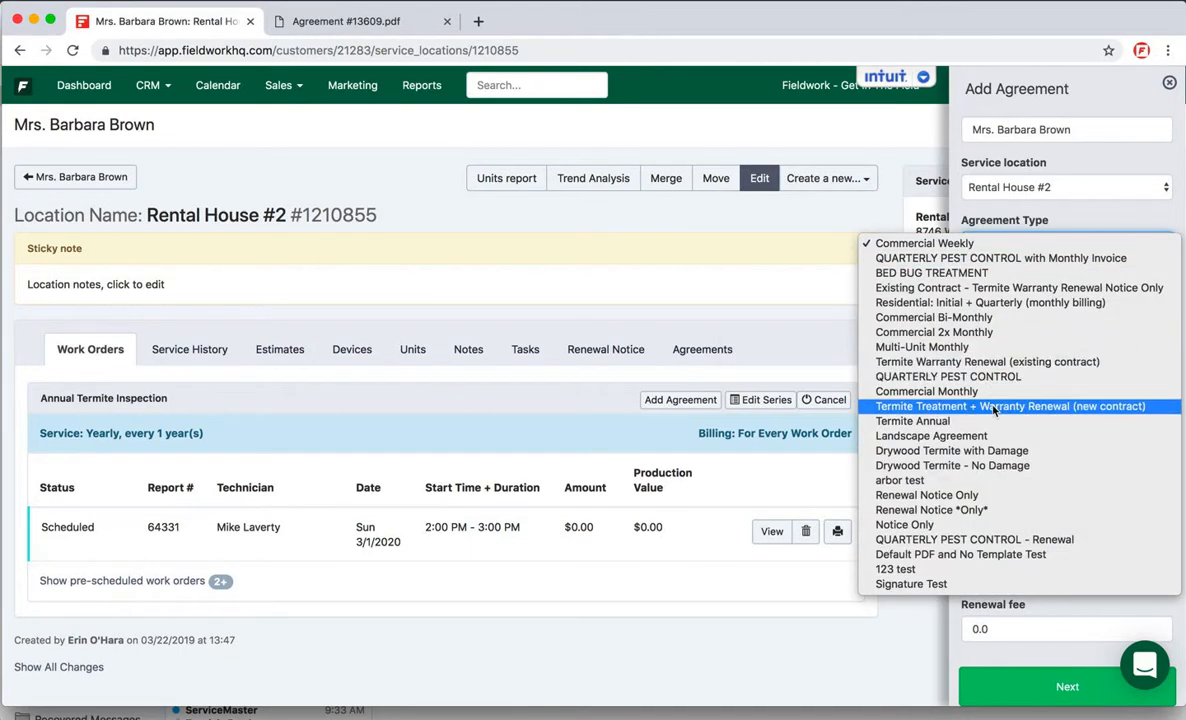
left_click(1019, 290)
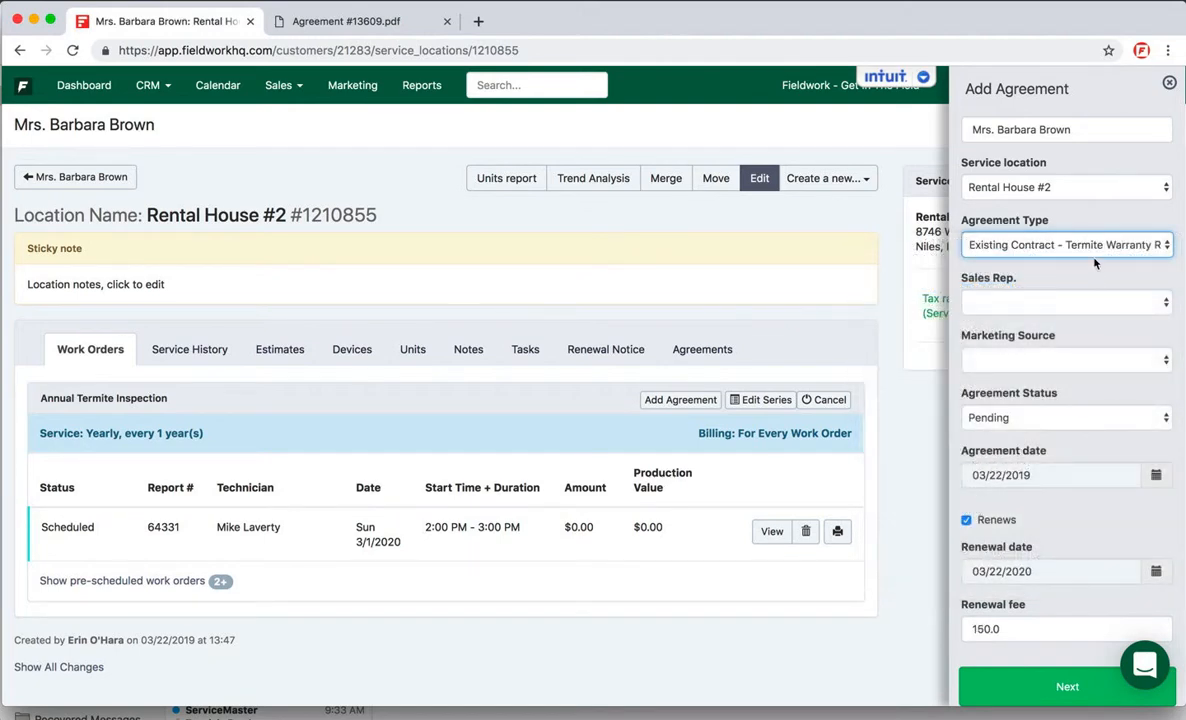
scroll(1081, 280, "down", 1)
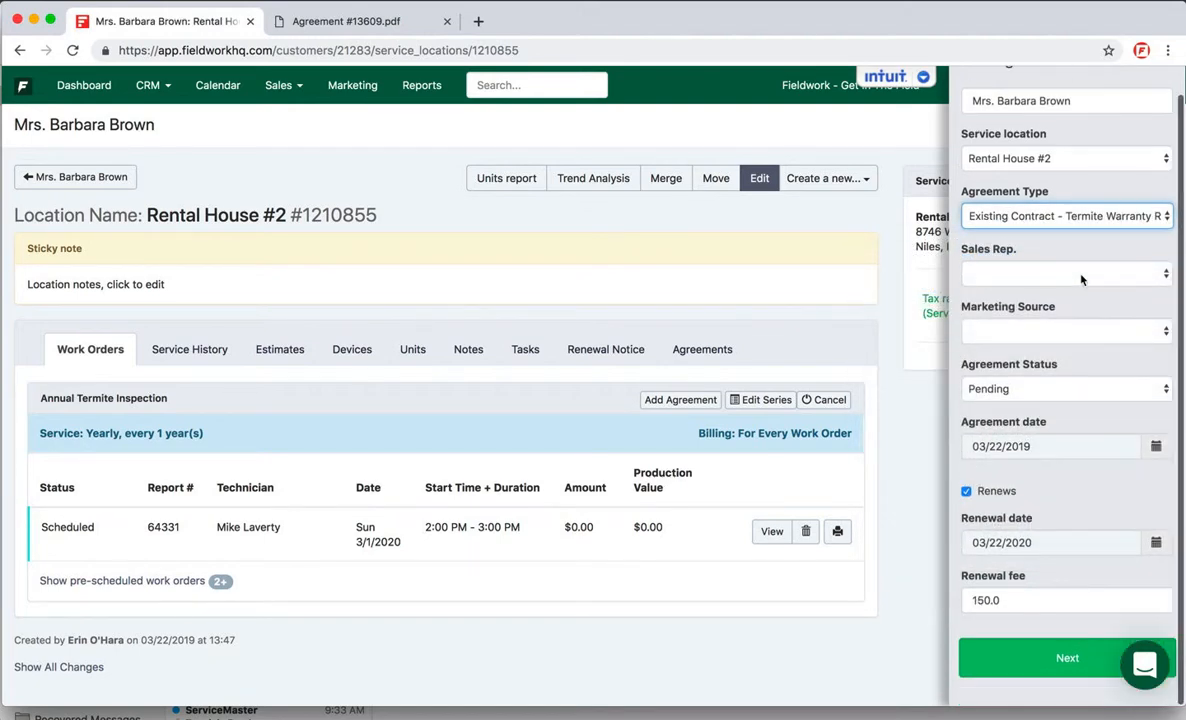
left_click(998, 390)
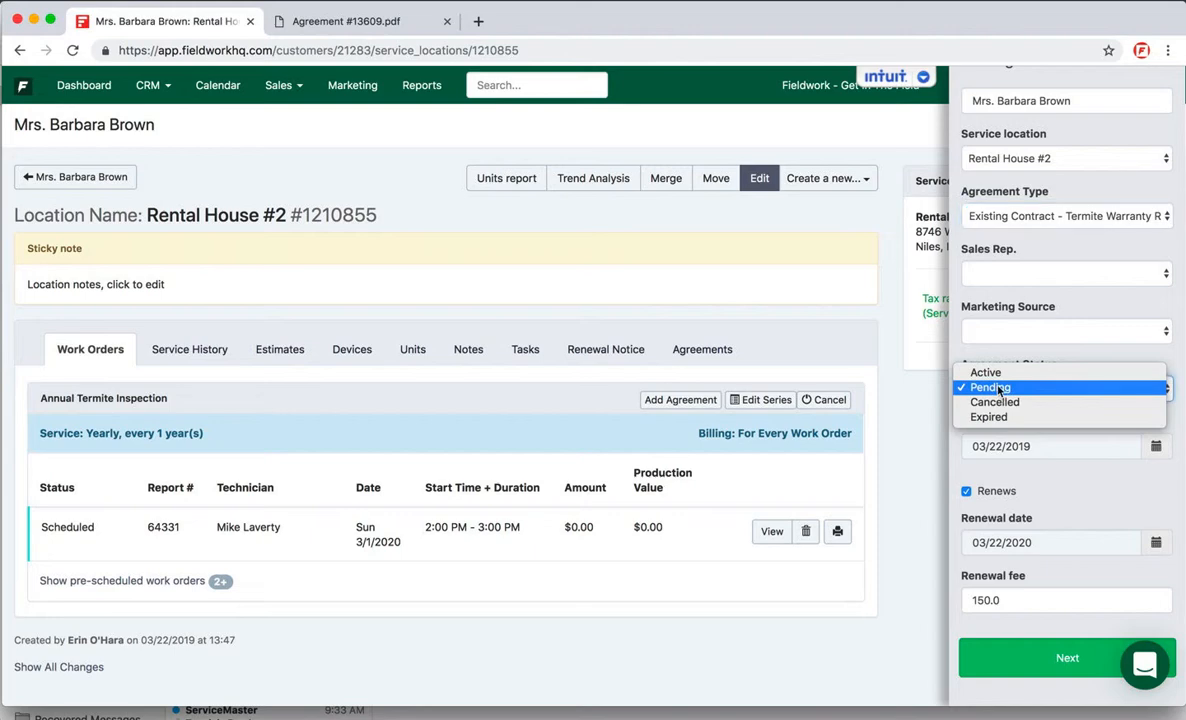
left_click(984, 372)
Step: Set the agreement date to 06/01/2017
left_click(991, 446)
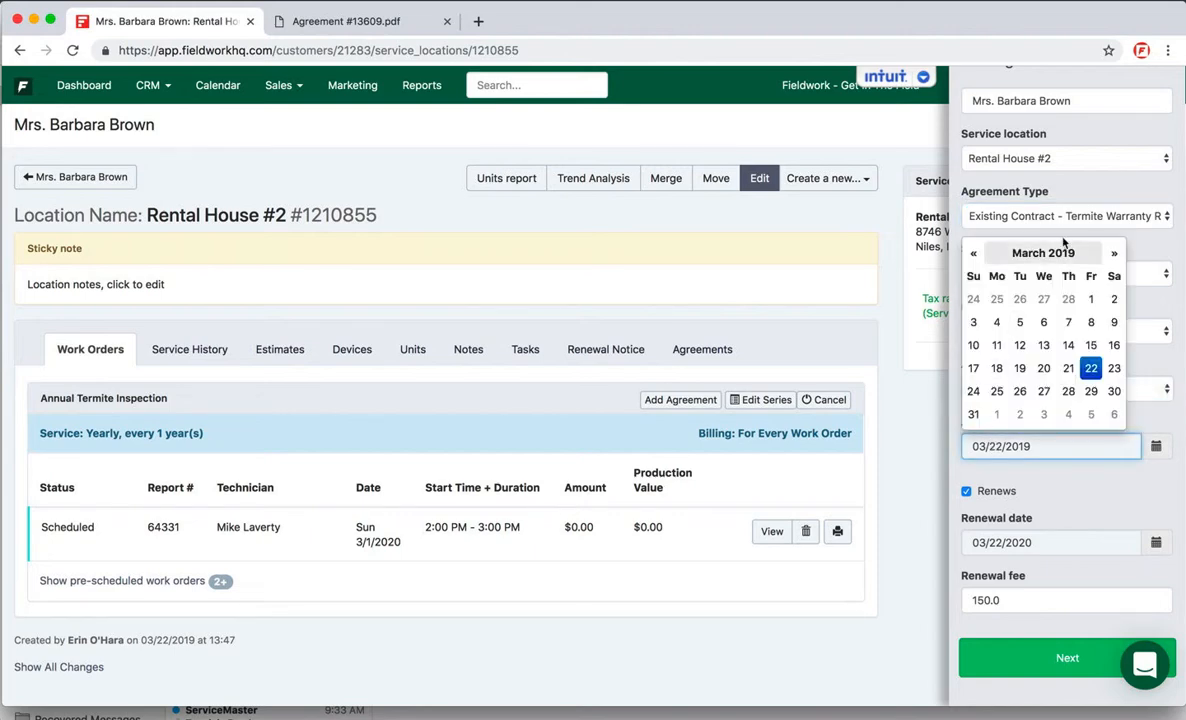
left_click(1043, 254)
left_click(1045, 256)
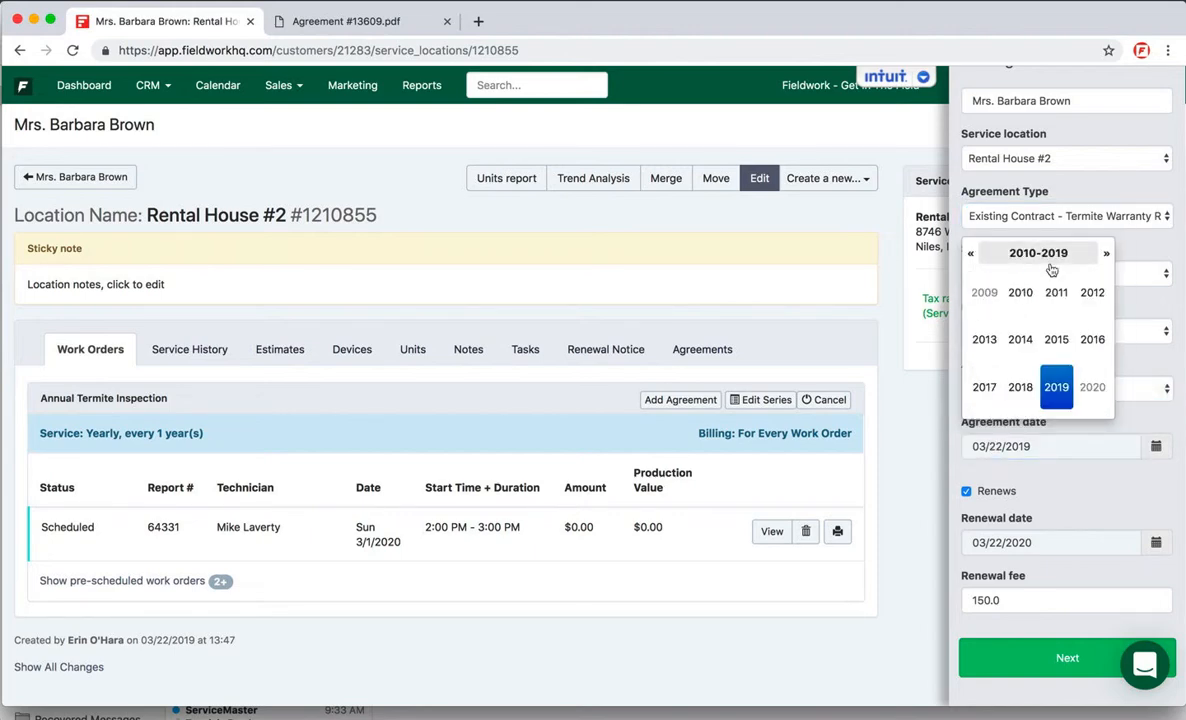
left_click(984, 387)
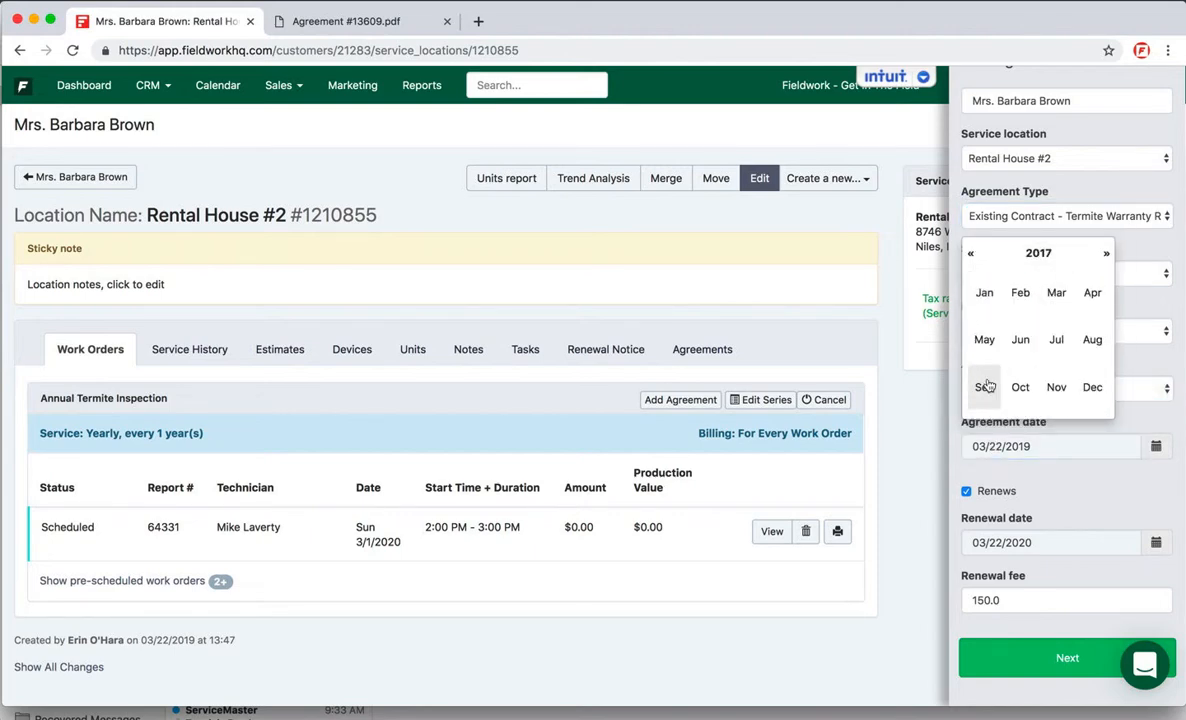
left_click(1020, 340)
left_click(1068, 302)
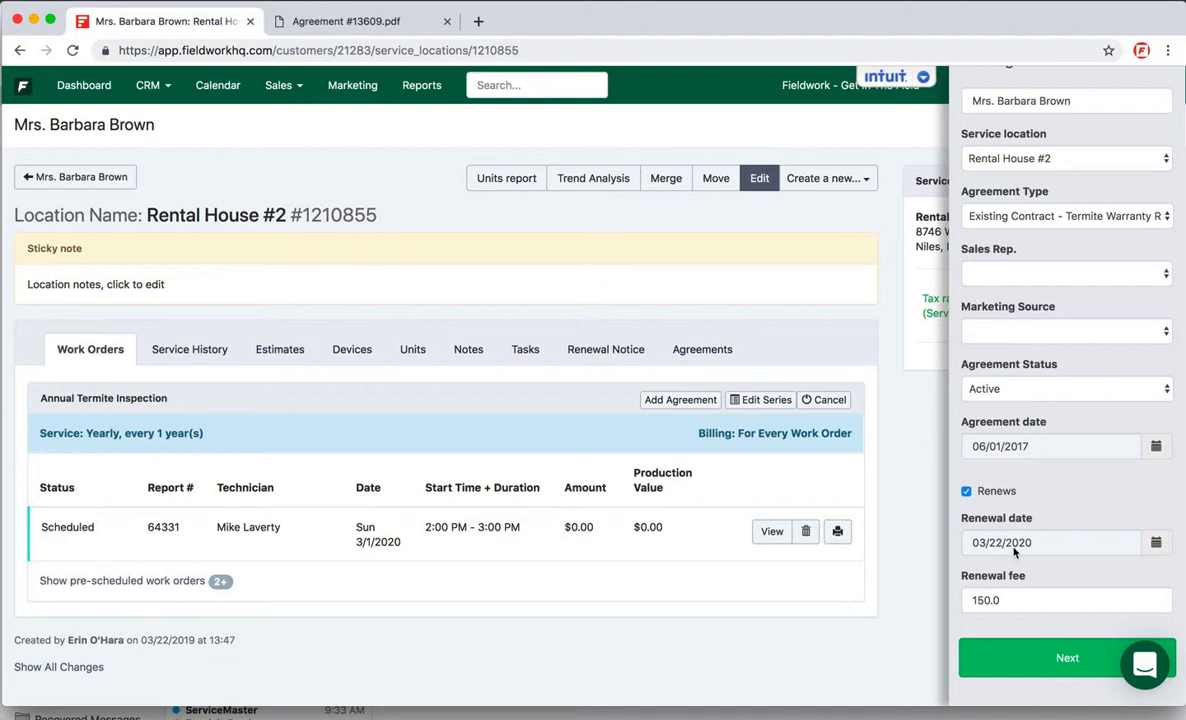
Step: Set the agreement's renewal date to 06/01/2020 and proceed to the service setup
left_click(1067, 546)
left_click(1069, 347)
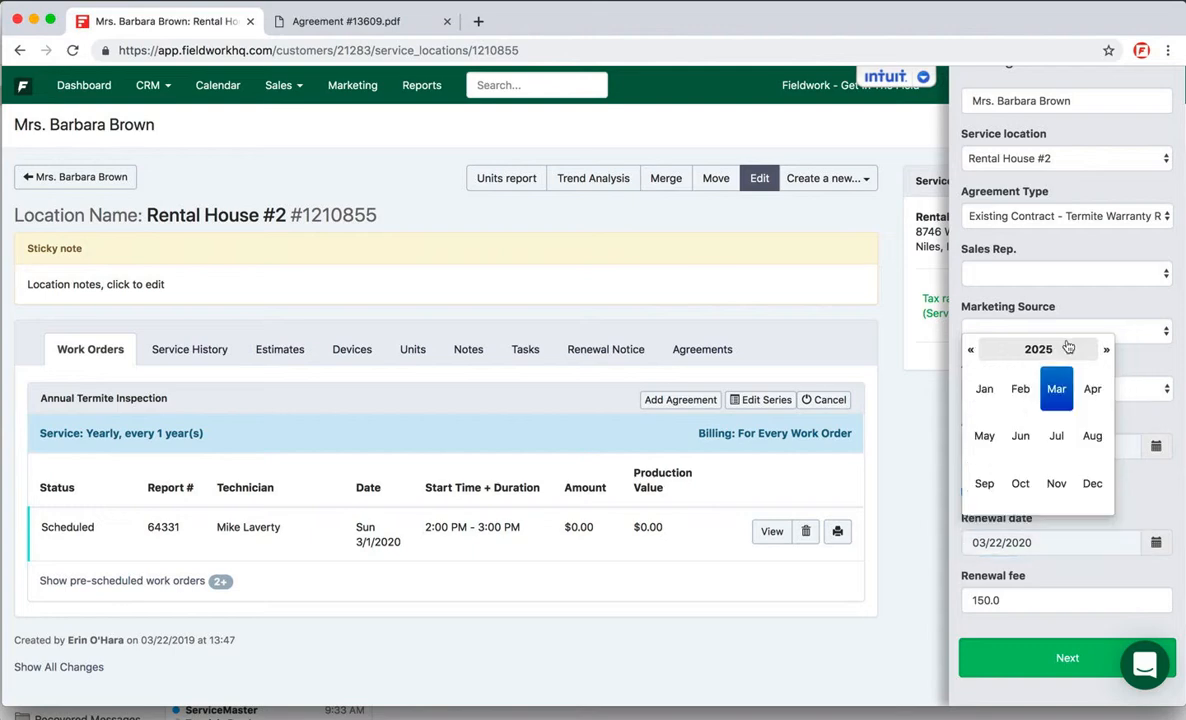
left_click(1055, 348)
left_click(1021, 390)
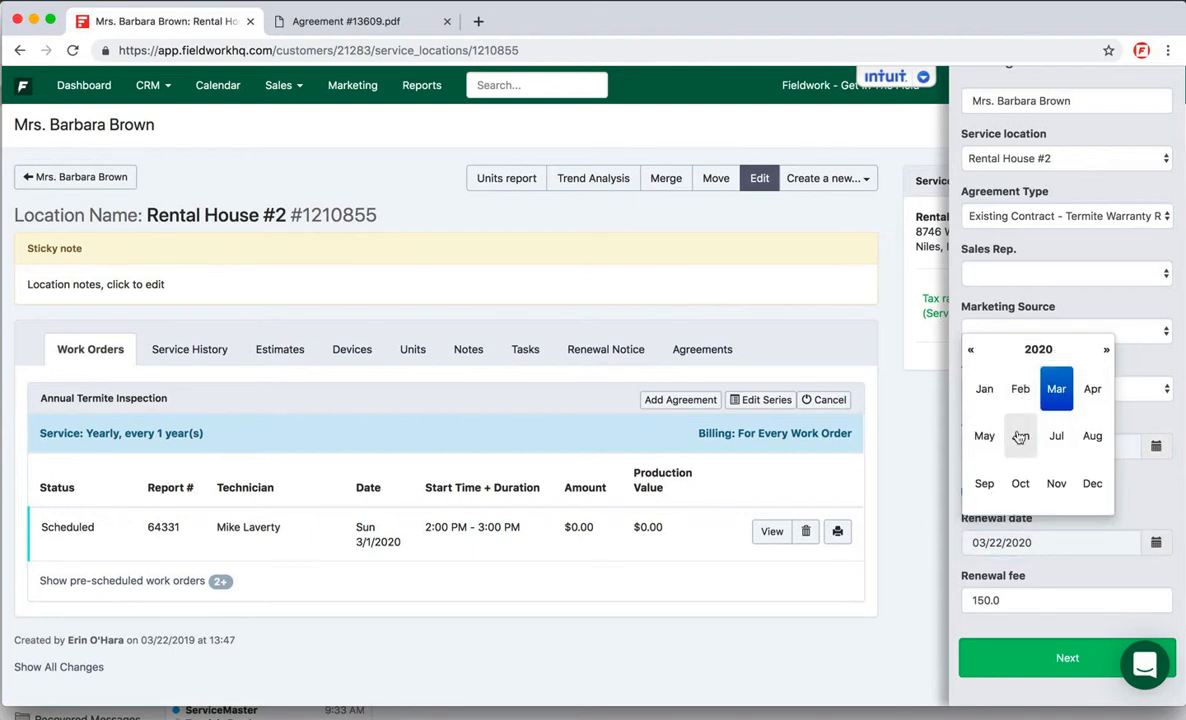
left_click(1020, 437)
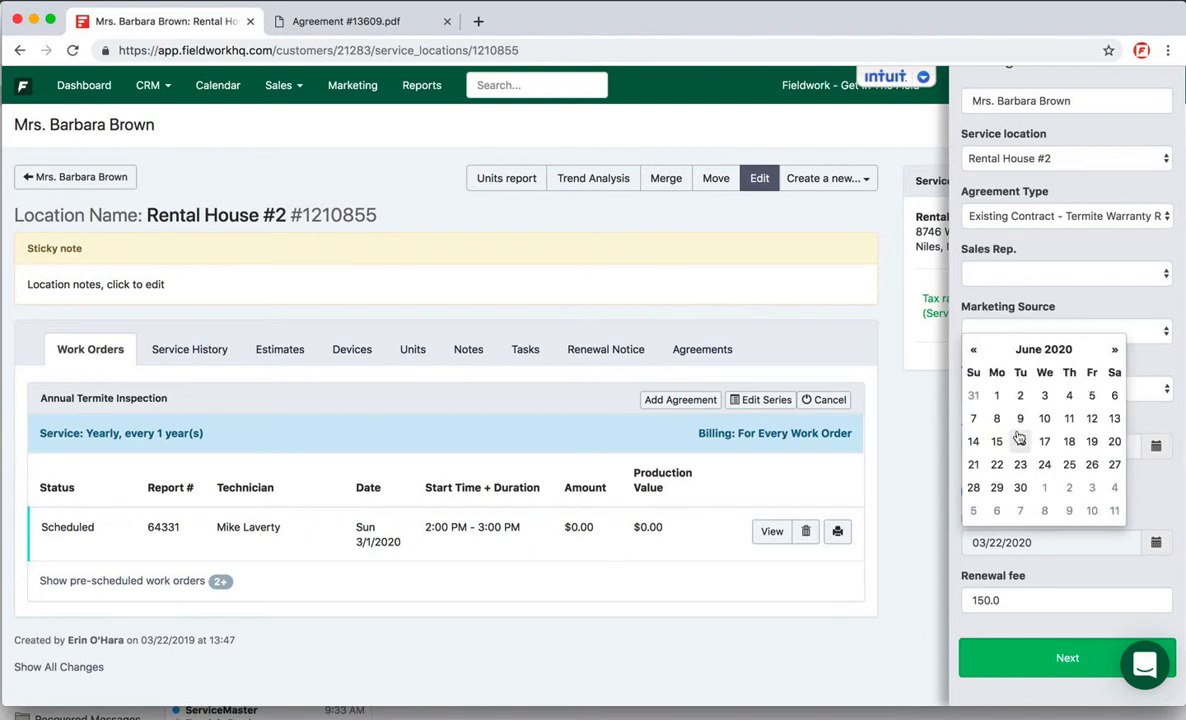
left_click(996, 395)
left_click(966, 487)
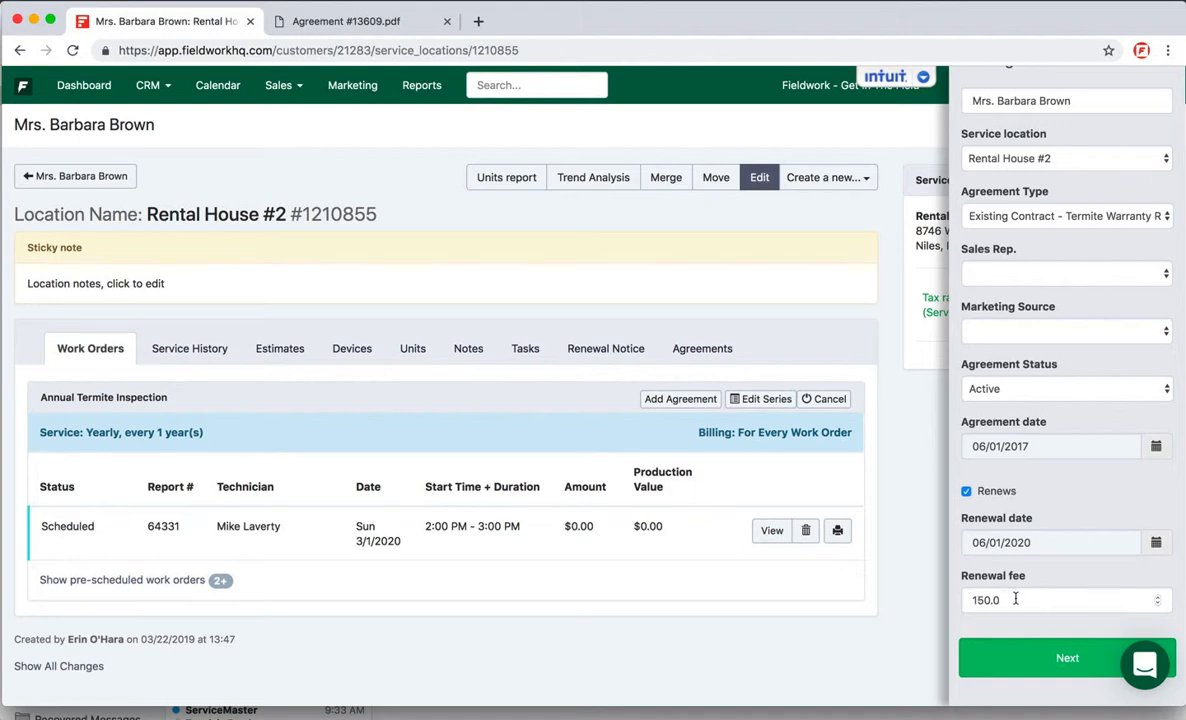
left_click(1030, 667)
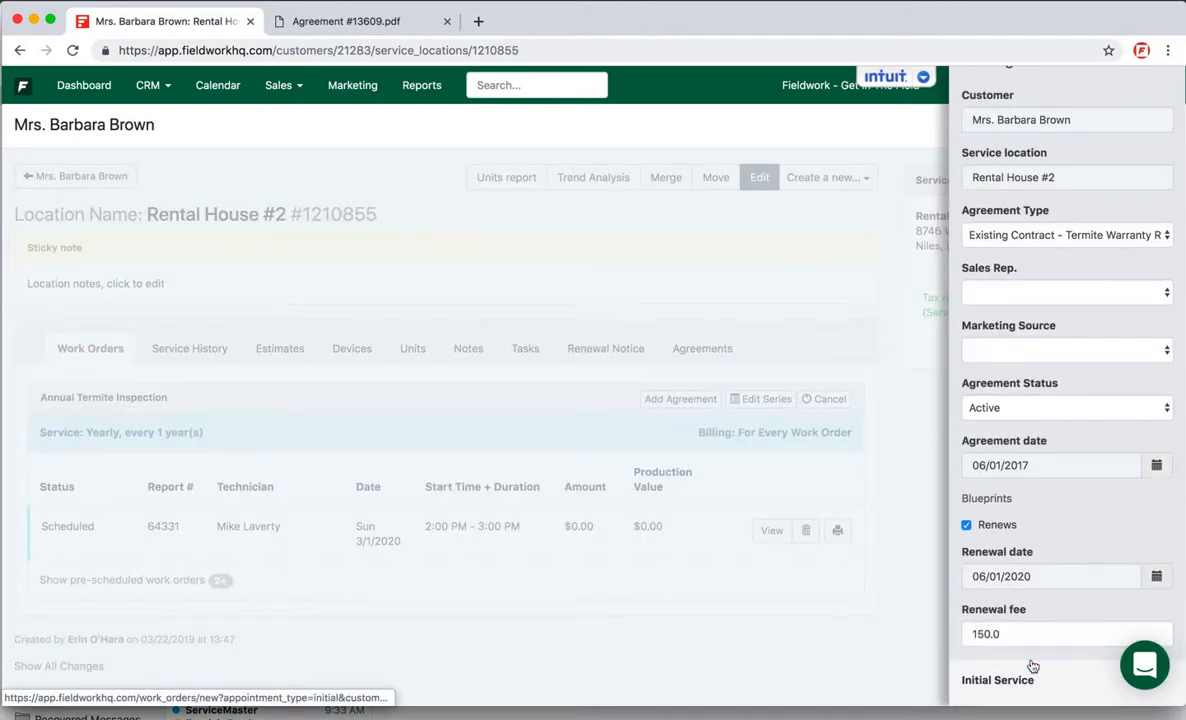
Step: Start a recurring service for the agreement with Annual Termite Inspection as its service line
scroll(1032, 666, "down", 5)
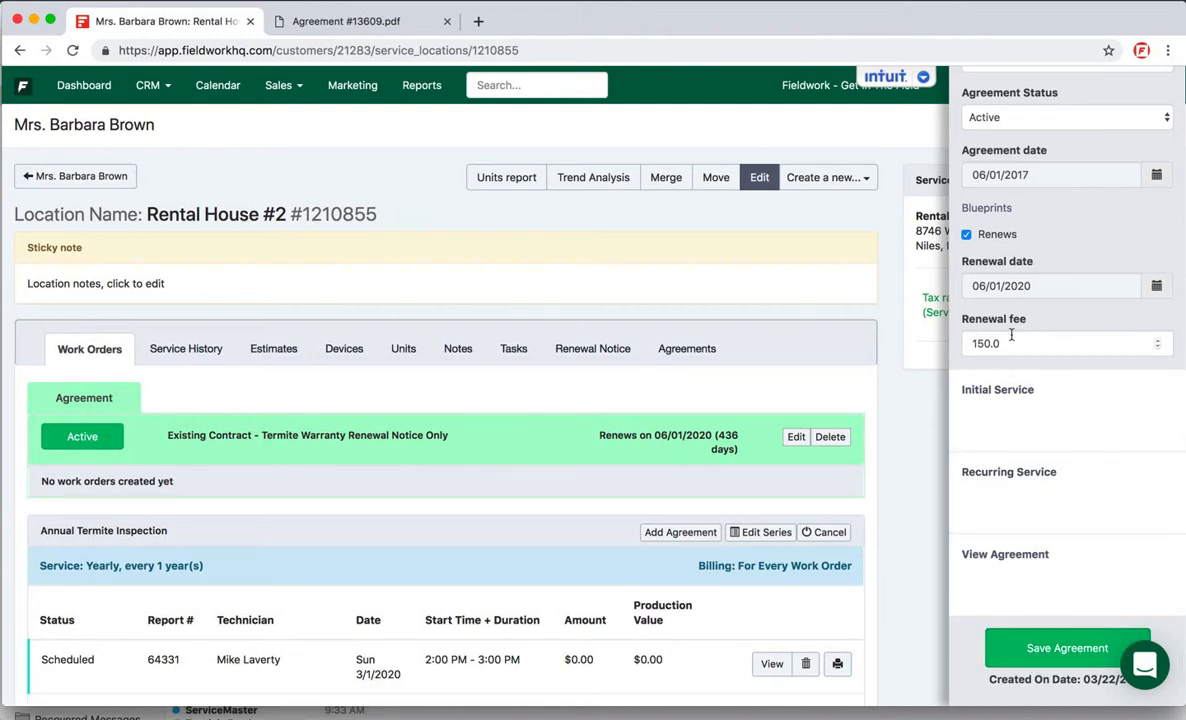
scroll(1011, 335, "down", 1)
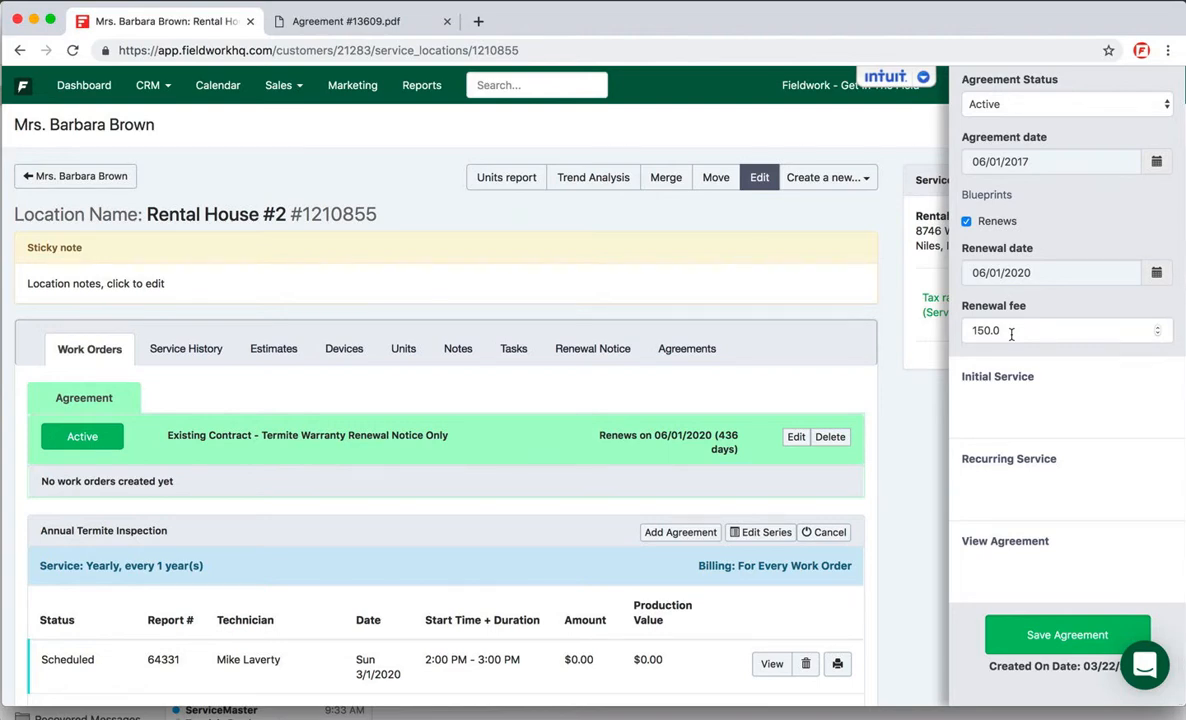
left_click(1022, 484)
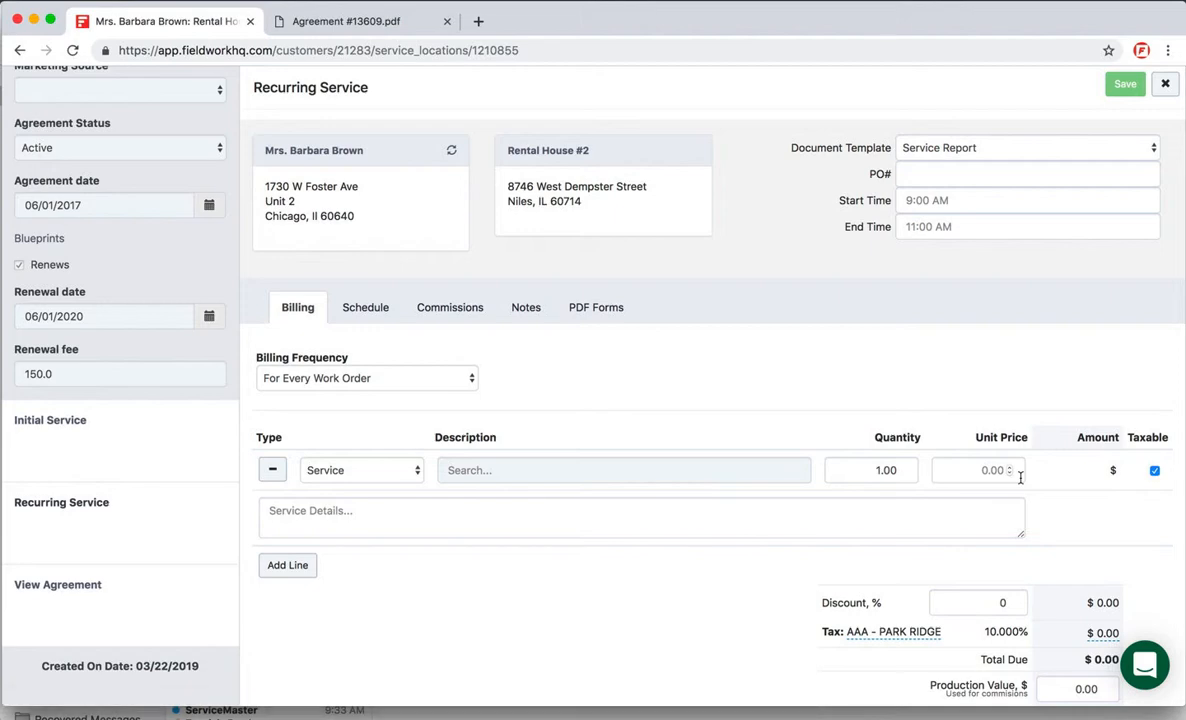
left_click(556, 472)
type("ter")
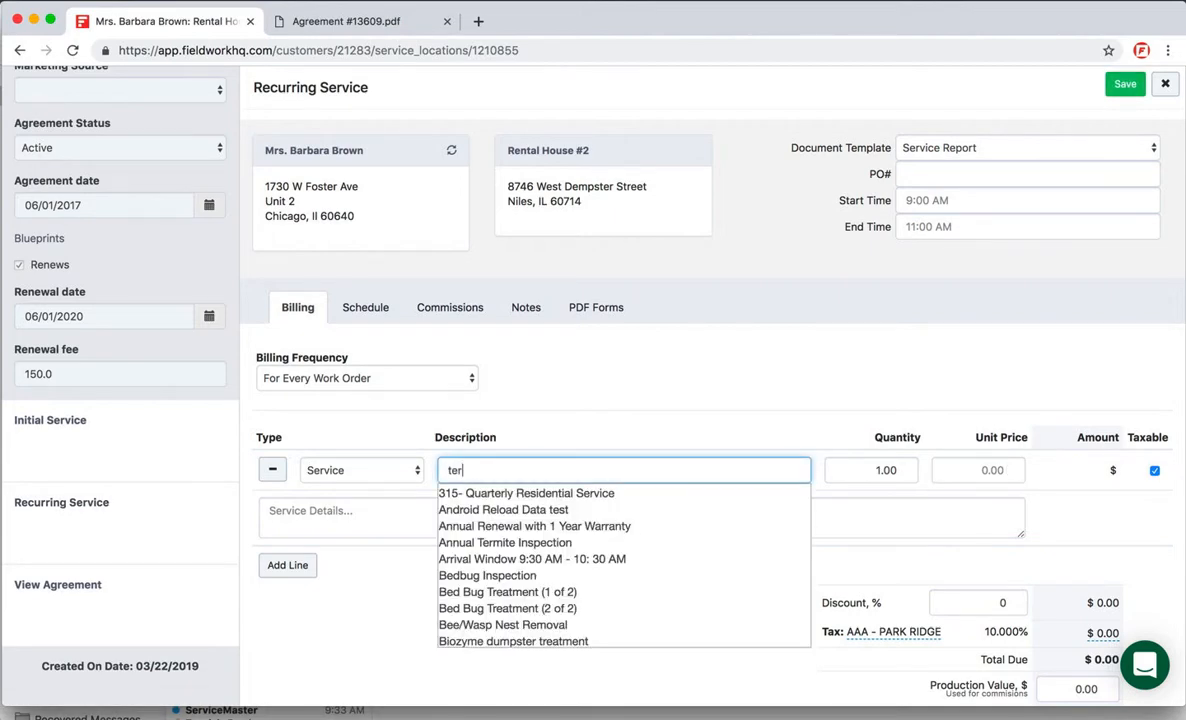
type("m")
left_click(556, 494)
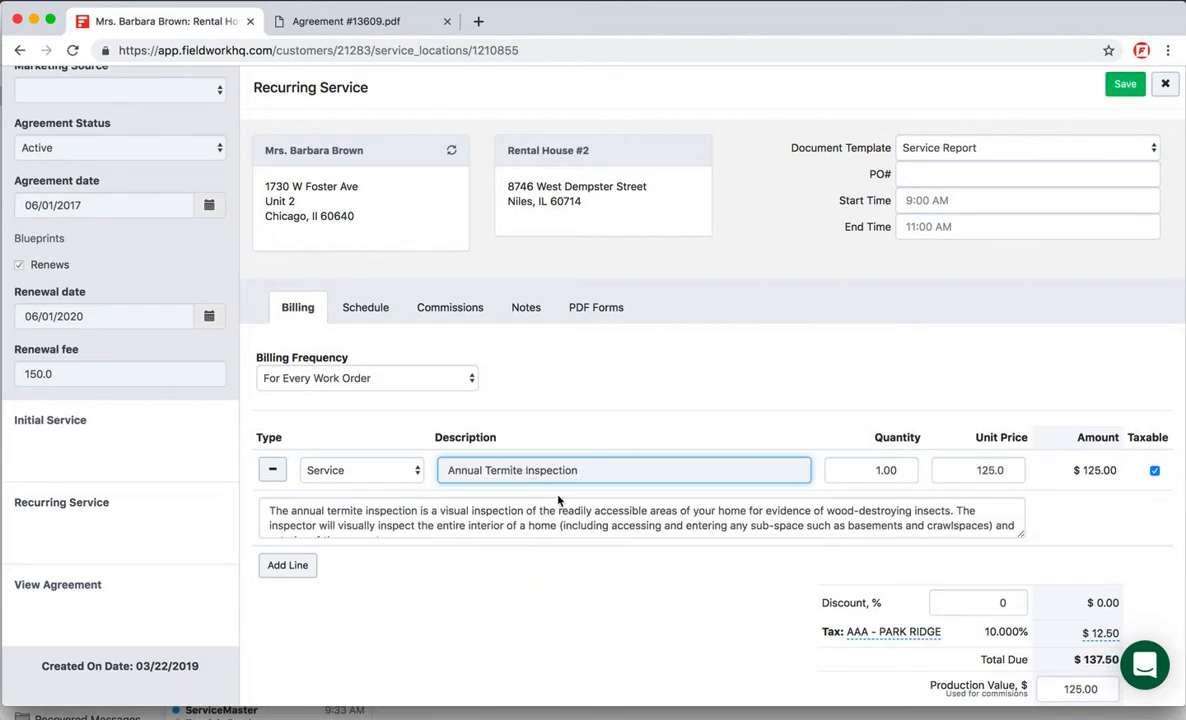
Step: Set the termite inspection's unit price to 0 and the billing frequency to No Invoice
left_click(985, 470)
double_click(985, 470)
type("0")
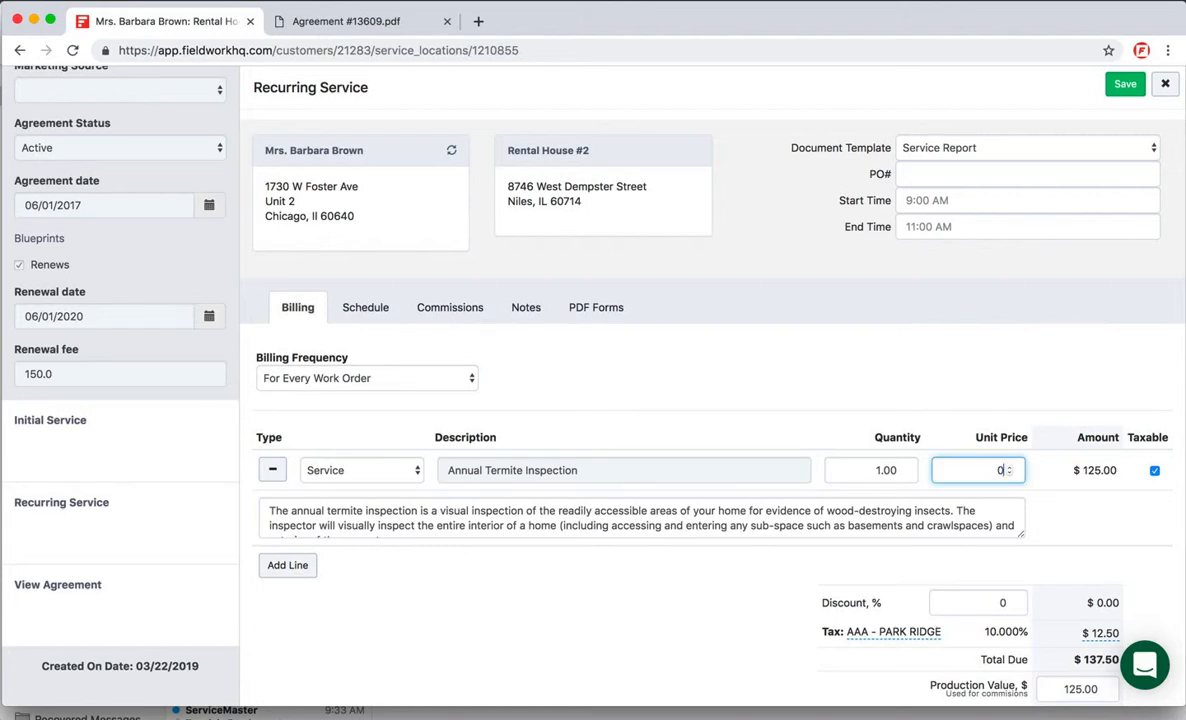
left_click(341, 374)
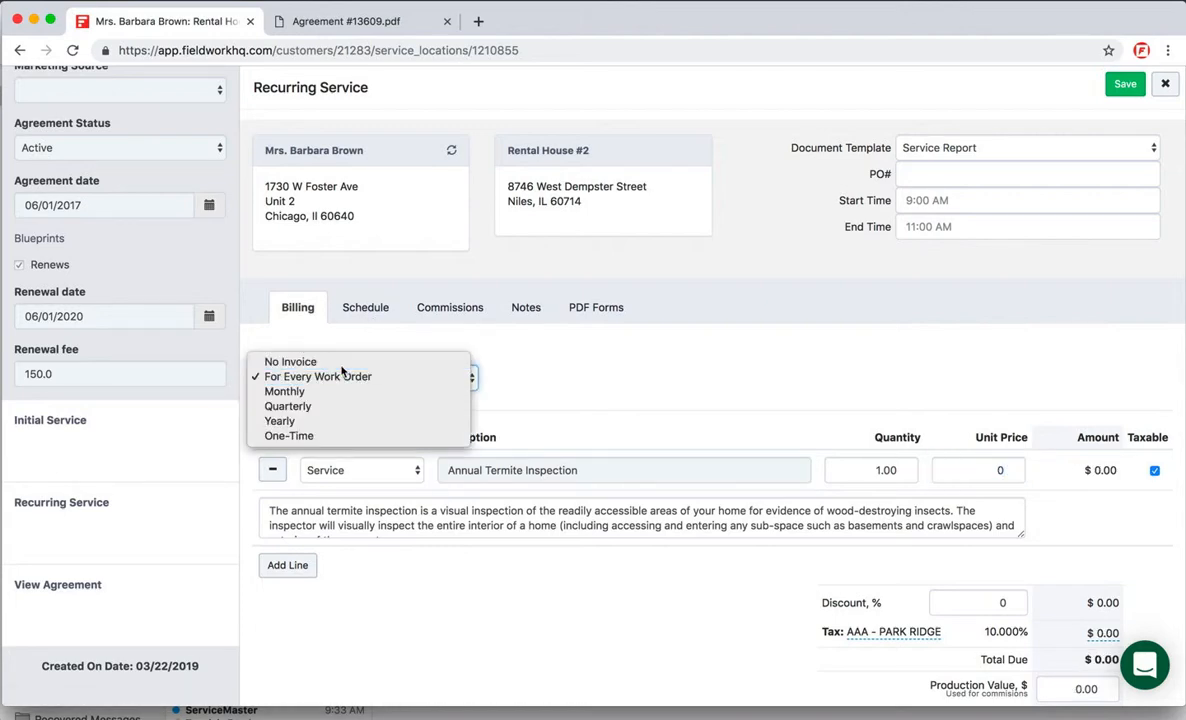
left_click(341, 366)
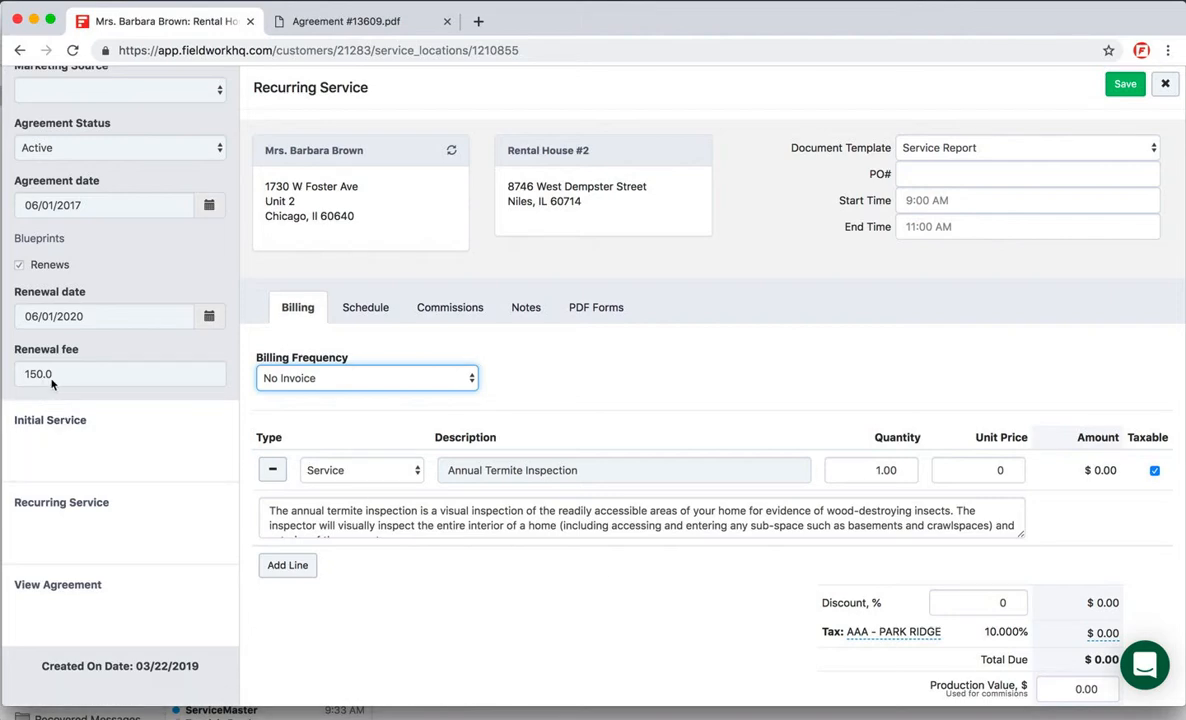
Step: Schedule the recurring service with a Yearly frequency and a first service date of 07/01/2020
left_click(377, 311)
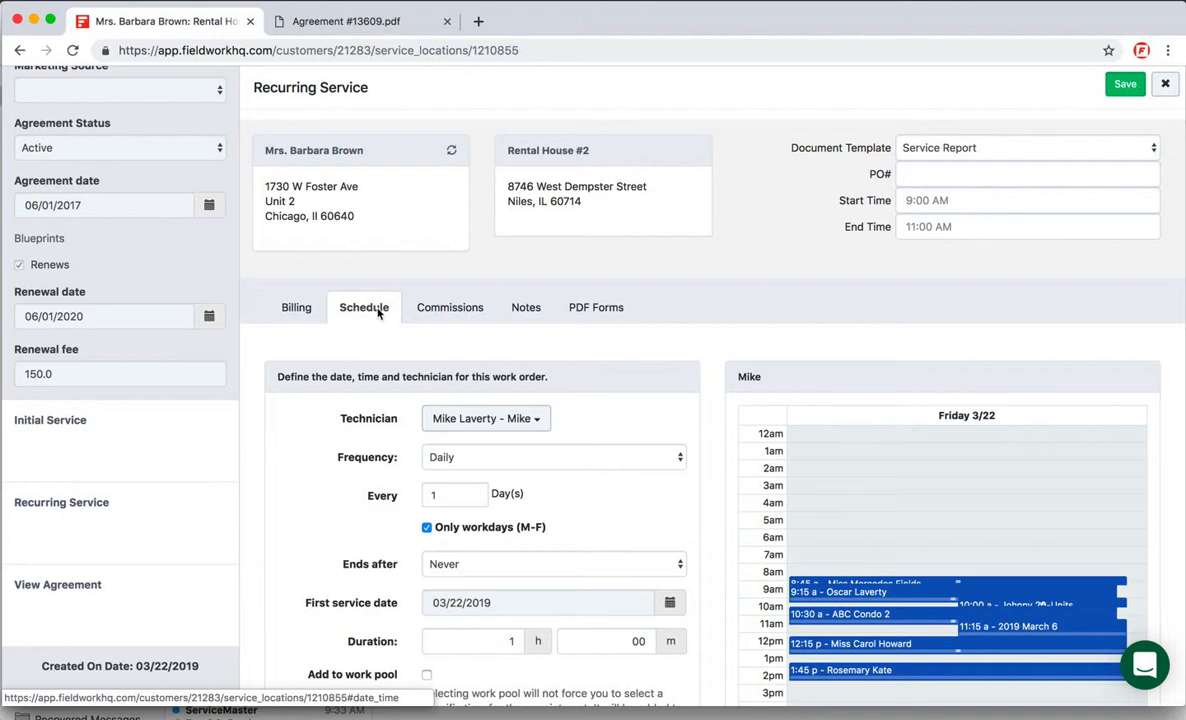
left_click(433, 457)
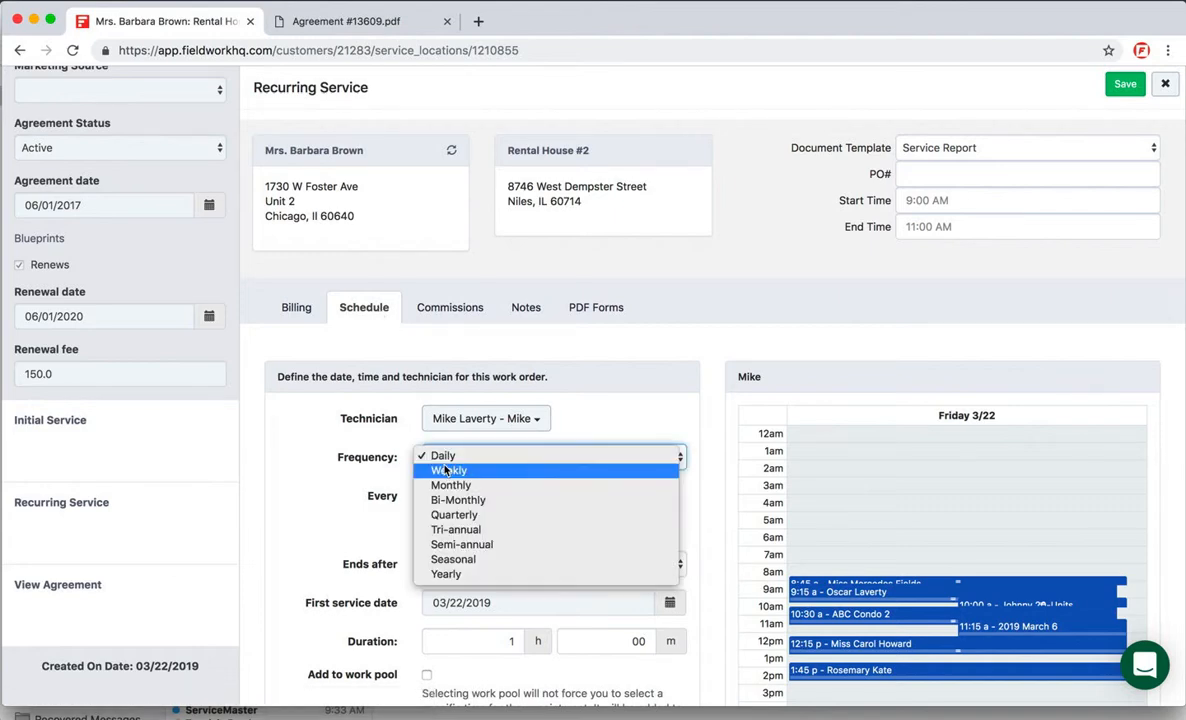
left_click(446, 574)
left_click(453, 577)
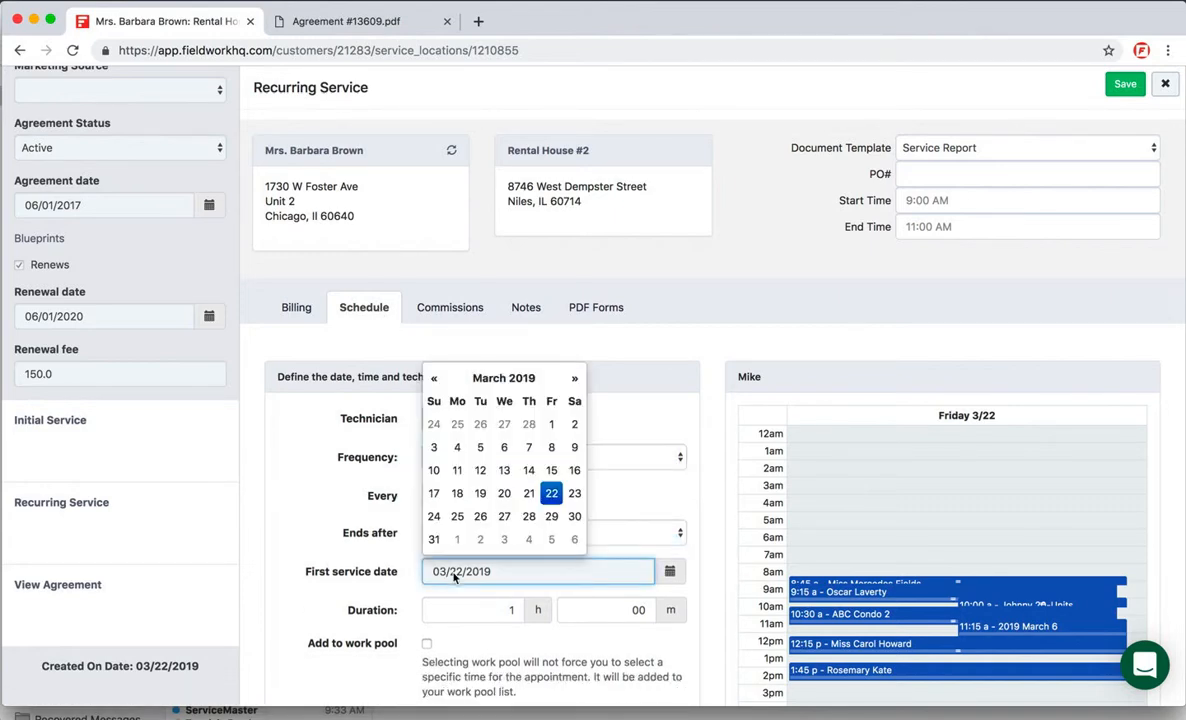
left_click(534, 379)
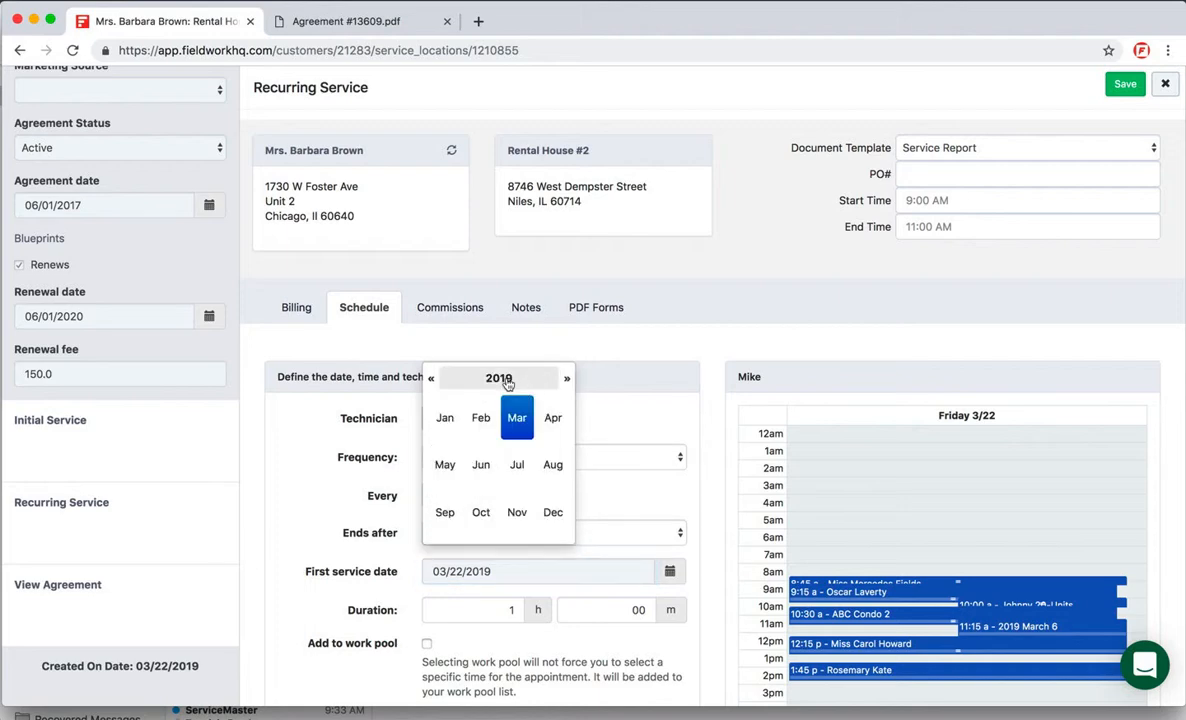
left_click(507, 381)
left_click(554, 515)
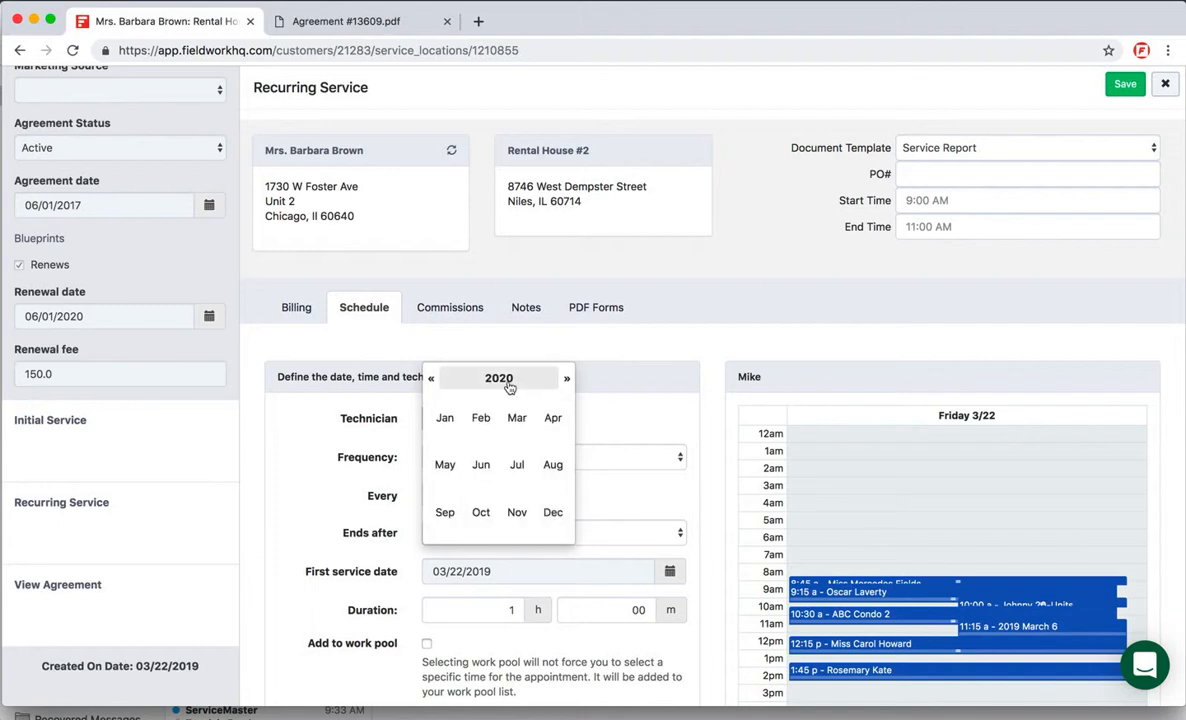
left_click(510, 476)
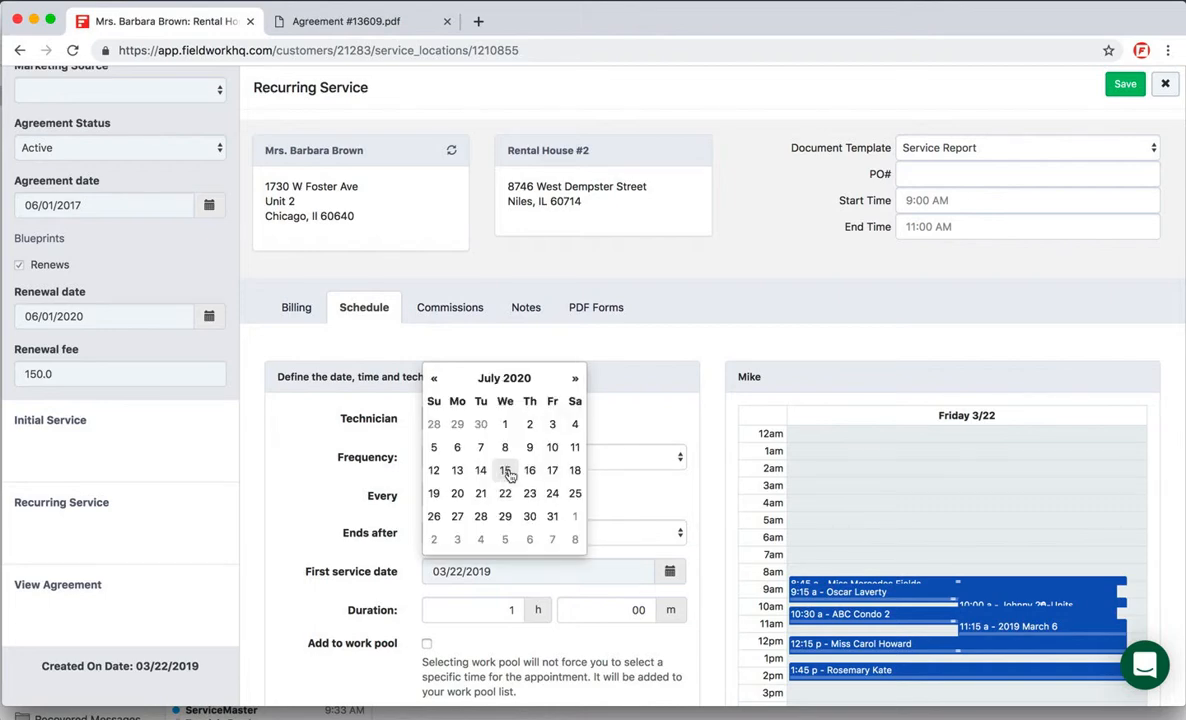
left_click(505, 424)
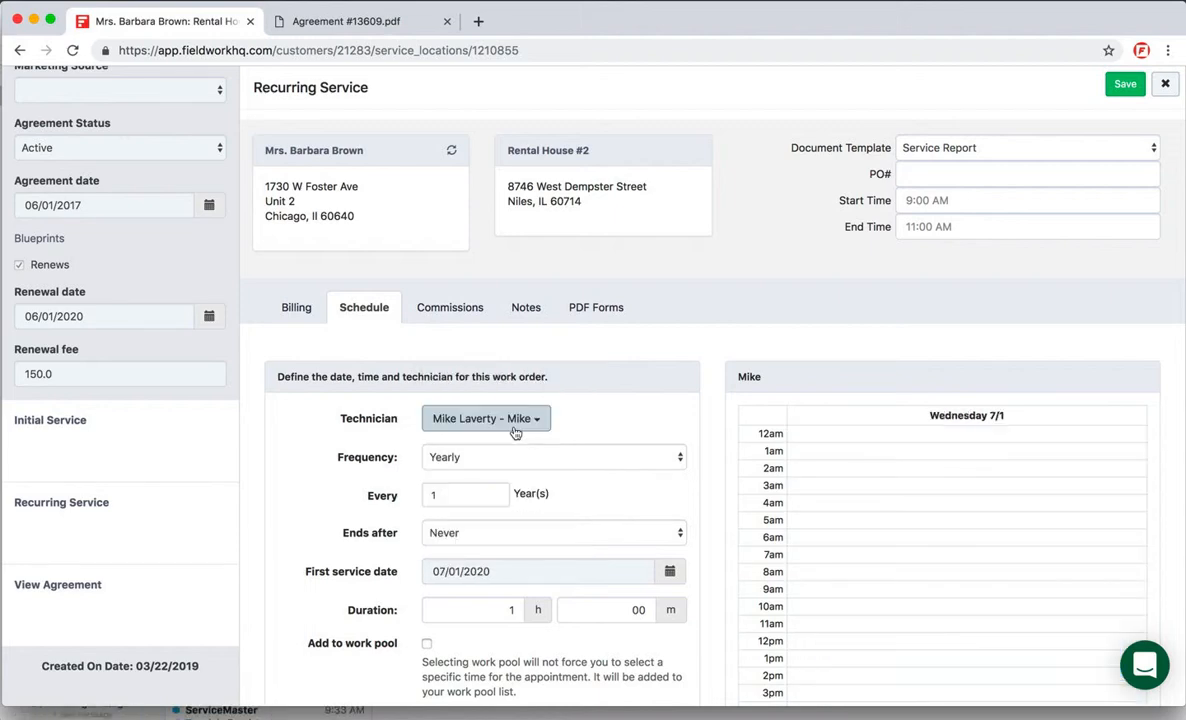
Step: Save the recurring service and the completed agreement for Rental House #2
scroll(515, 432, "down", 5)
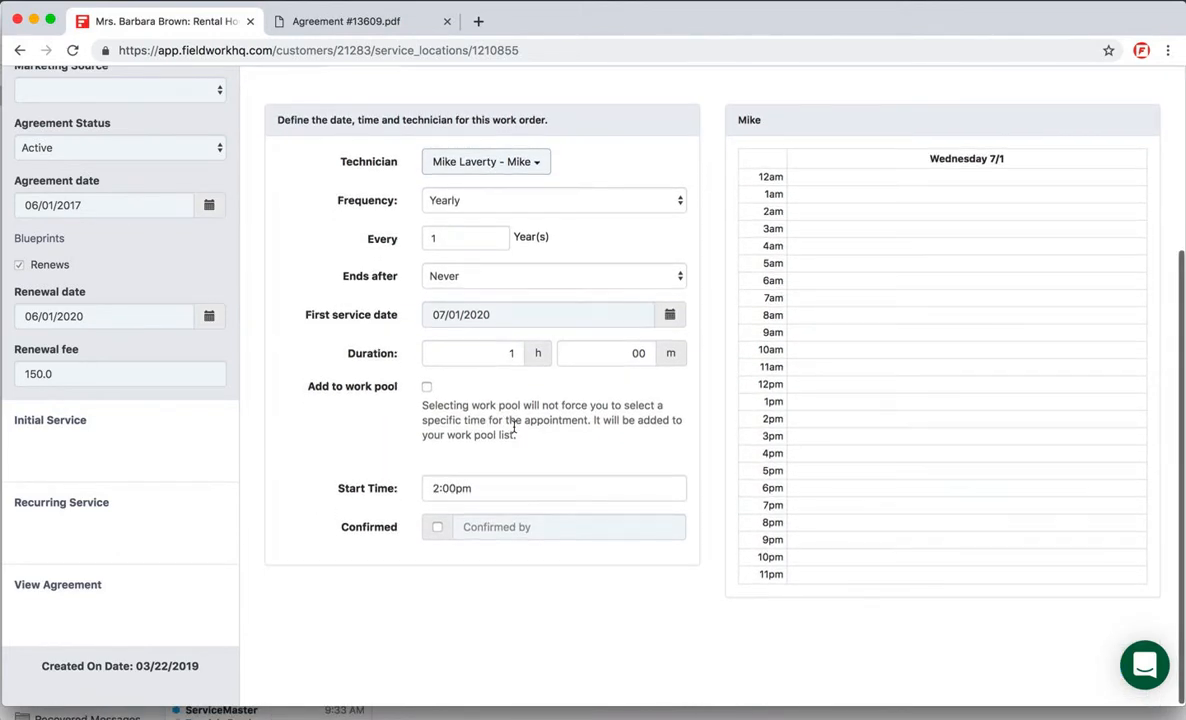
scroll(515, 432, "up", 5)
left_click(1125, 84)
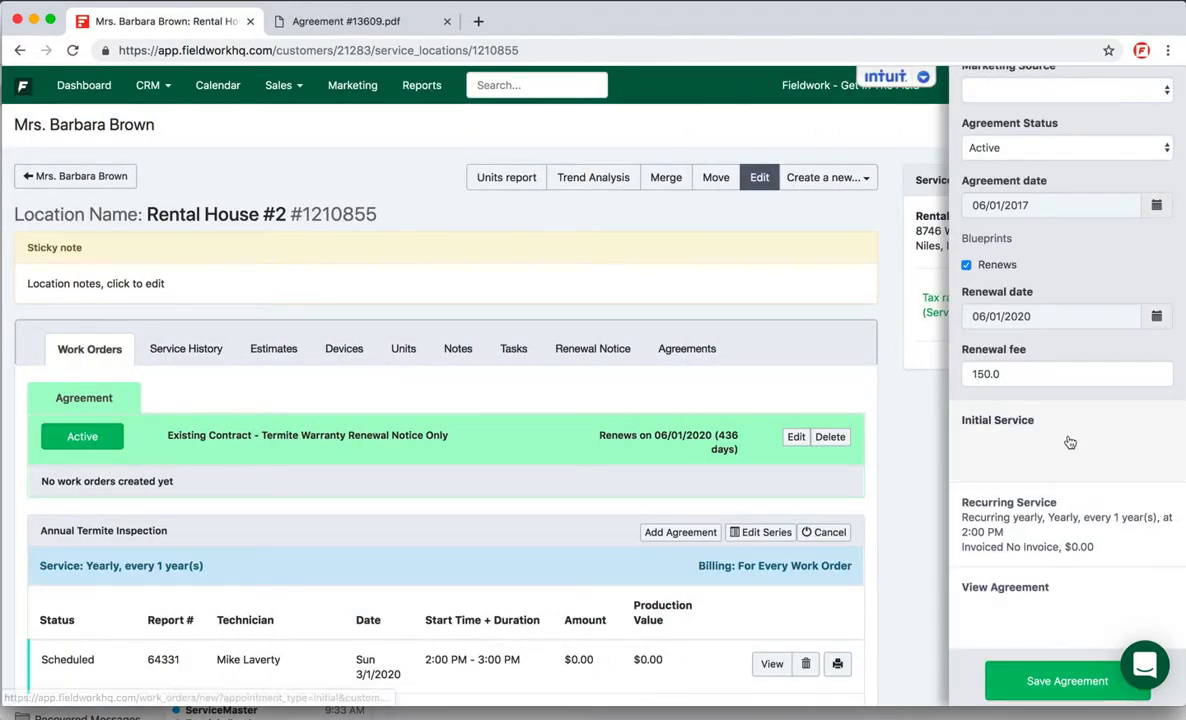
left_click(1026, 681)
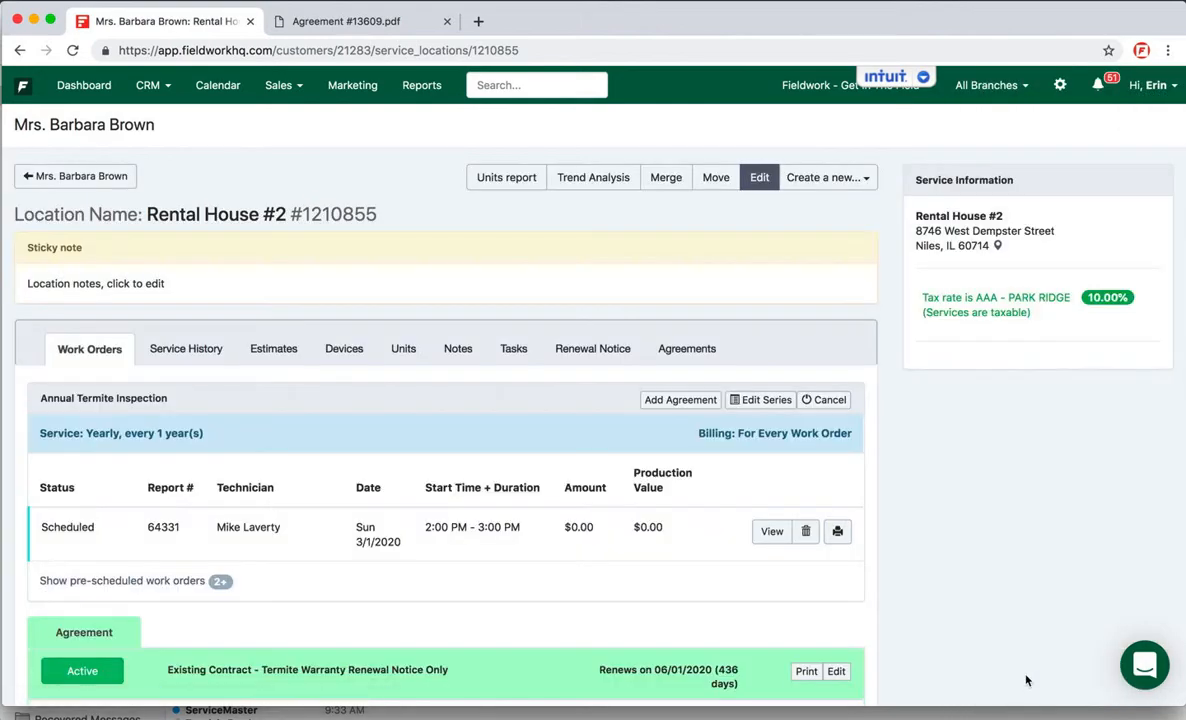
scroll(574, 590, "down", 5)
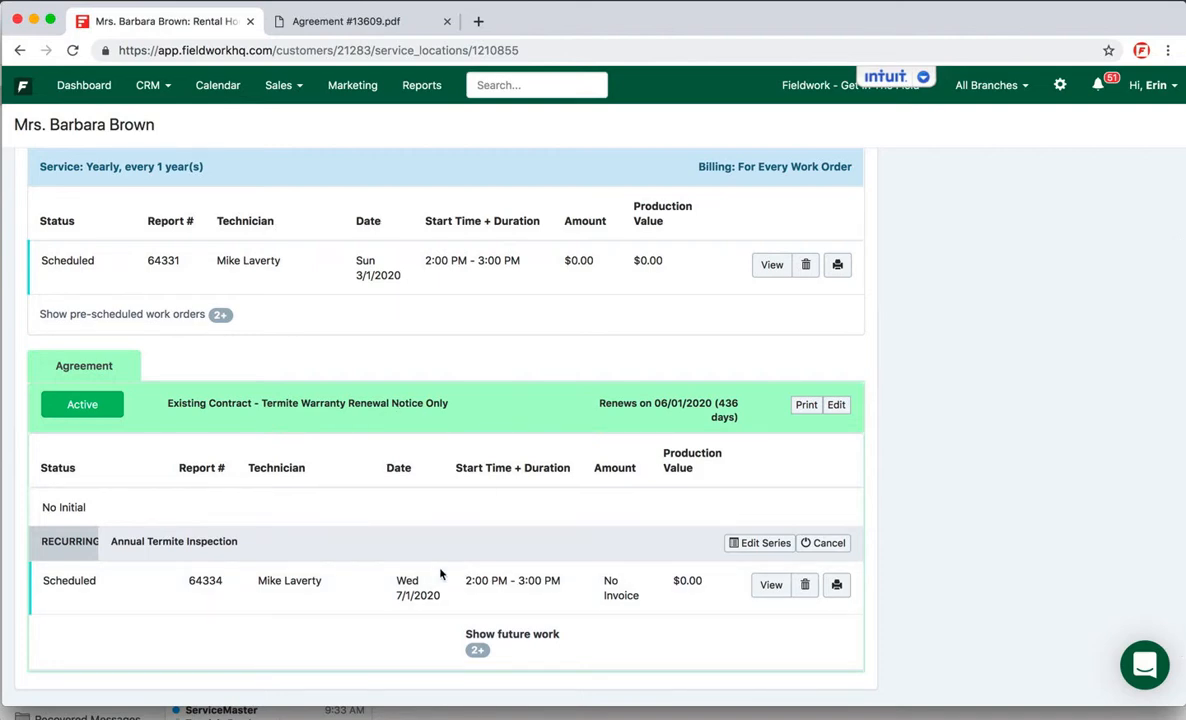
scroll(439, 572, "down", 1)
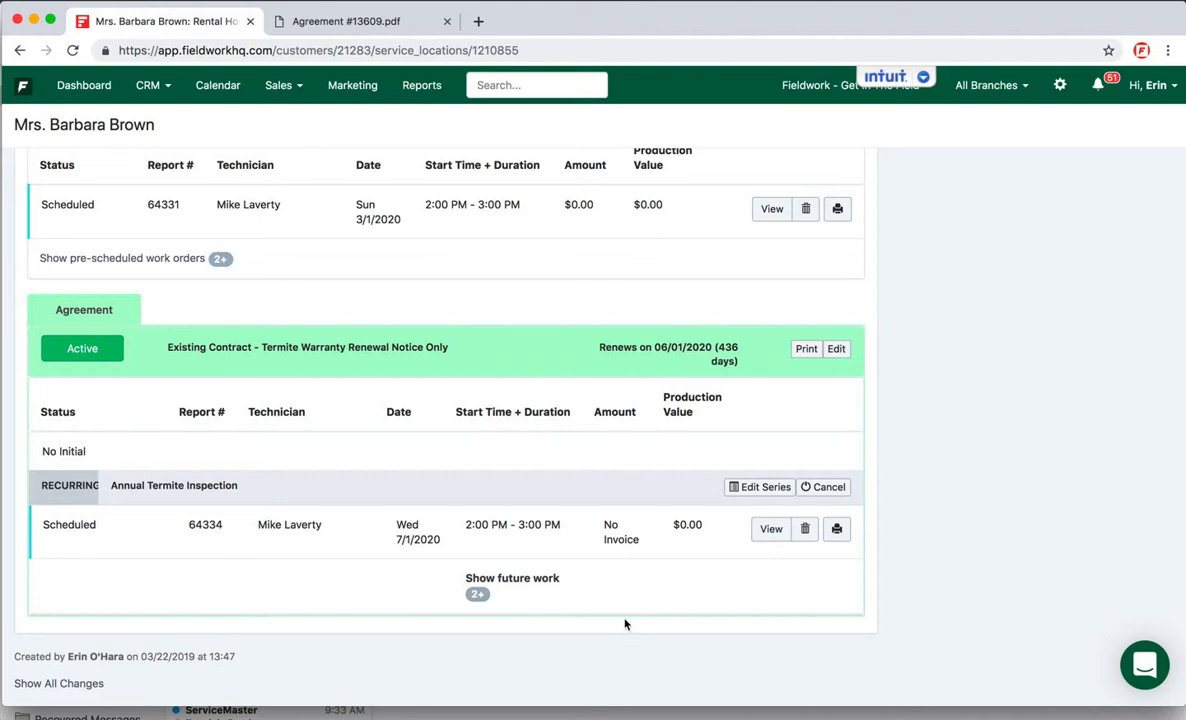
scroll(665, 558, "up", 1)
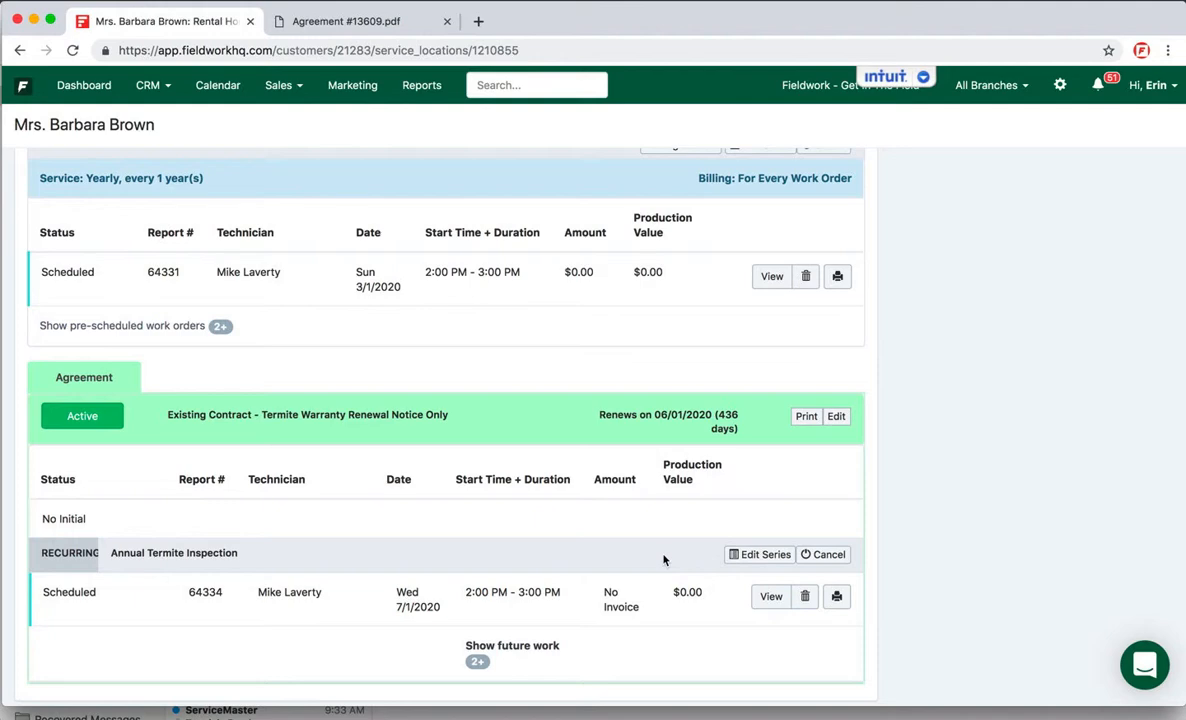
Step: Start adding an agreement to the existing standalone Annual Termite Inspection series and accept the permanent conversion
scroll(663, 560, "up", 4)
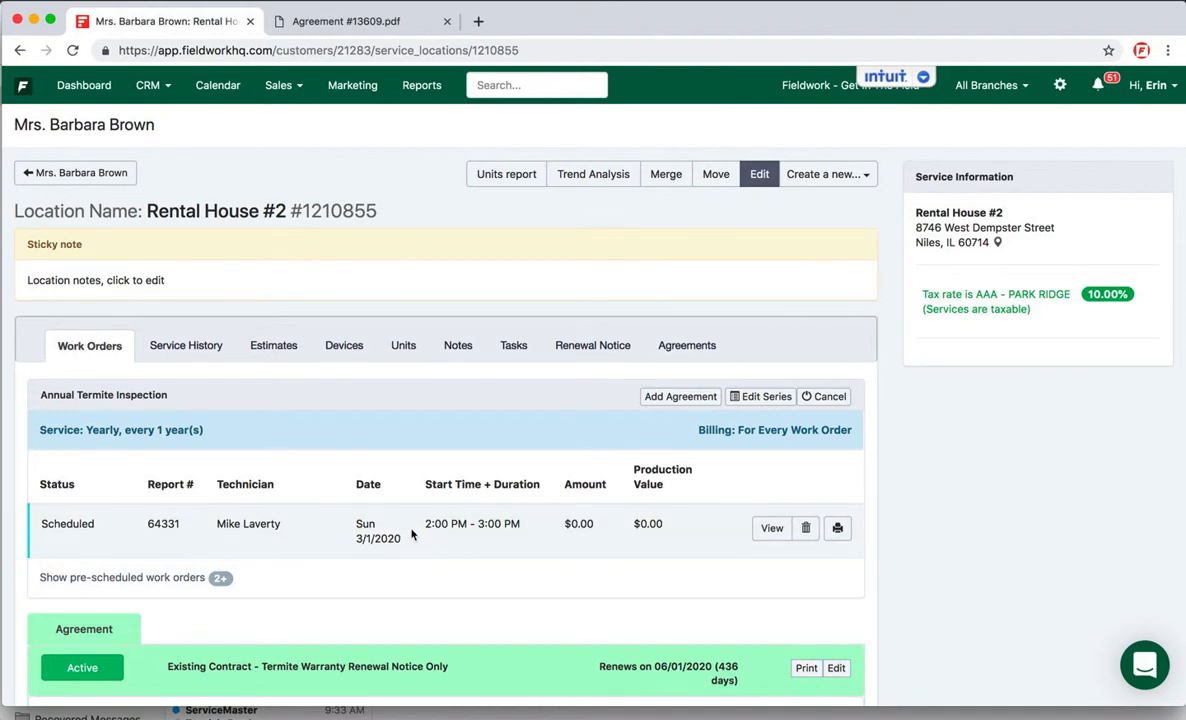
left_click(683, 398)
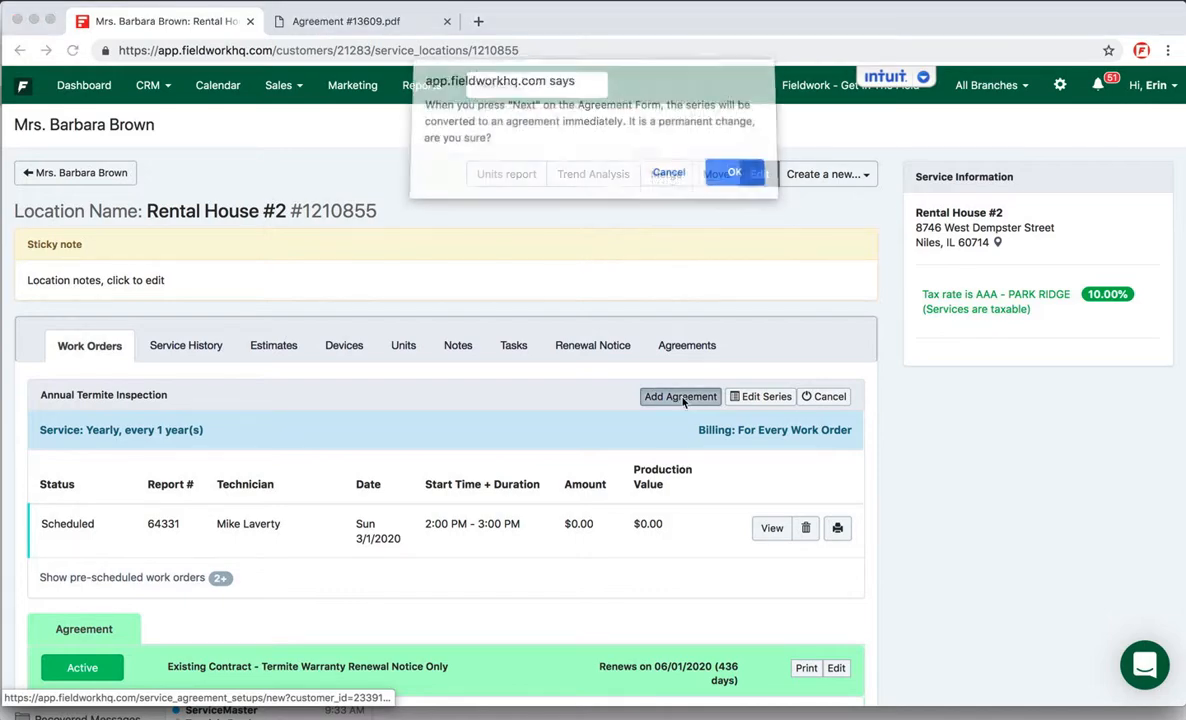
left_click(736, 184)
left_click(736, 176)
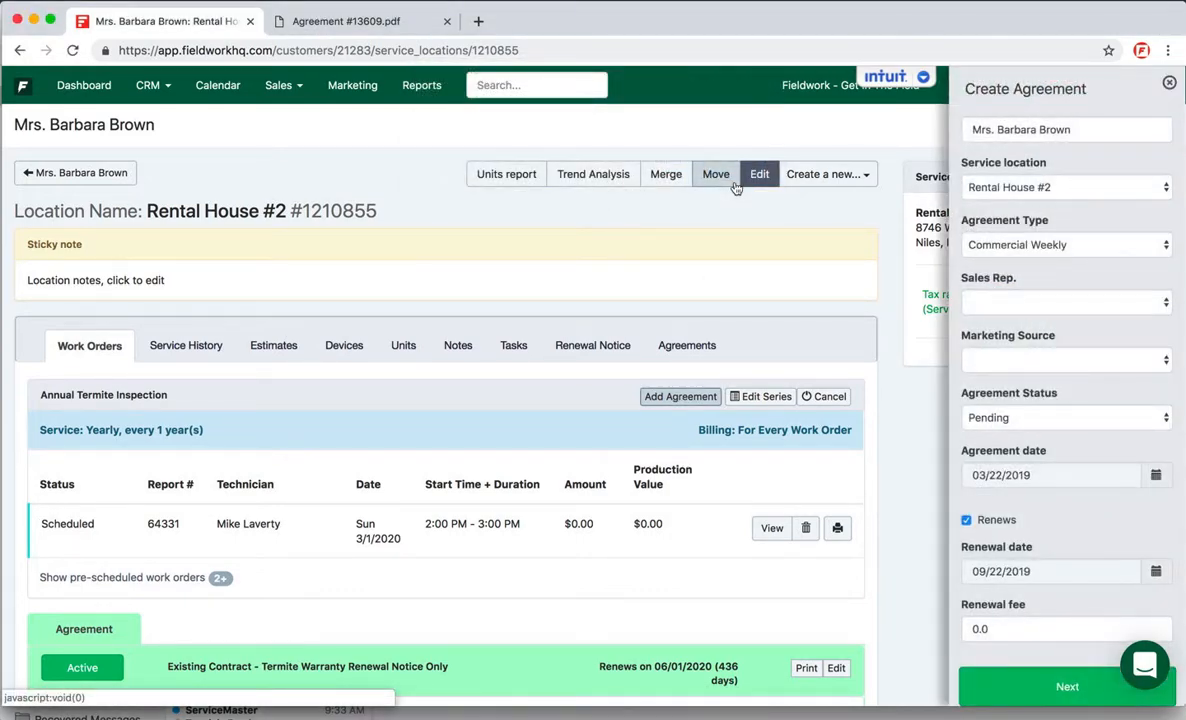
Step: Set the new agreement's agreement date to 03/01/2017
scroll(962, 347, "down", 1)
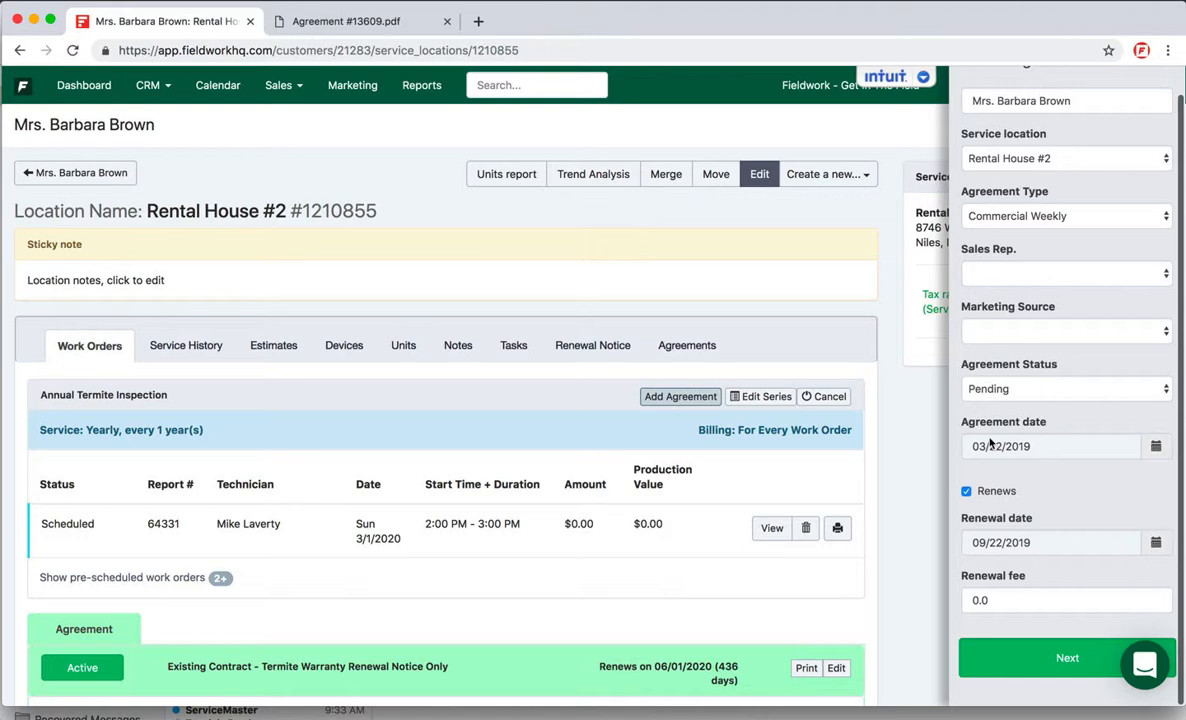
left_click(1156, 447)
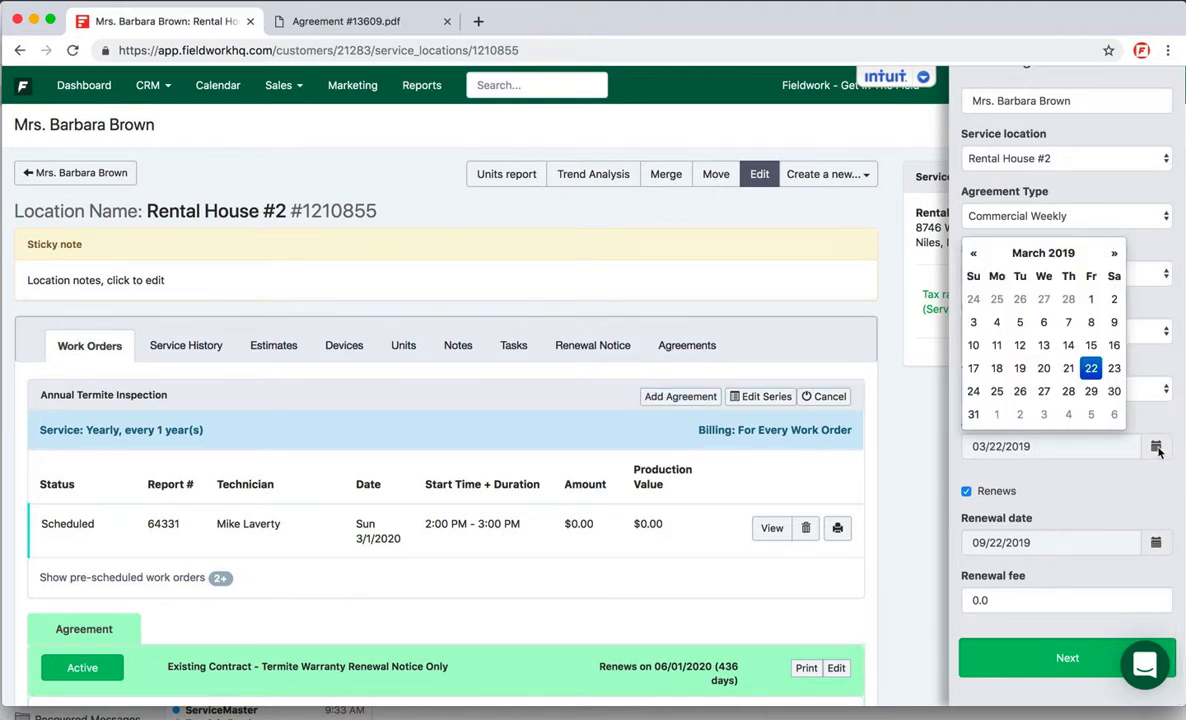
left_click(1045, 254)
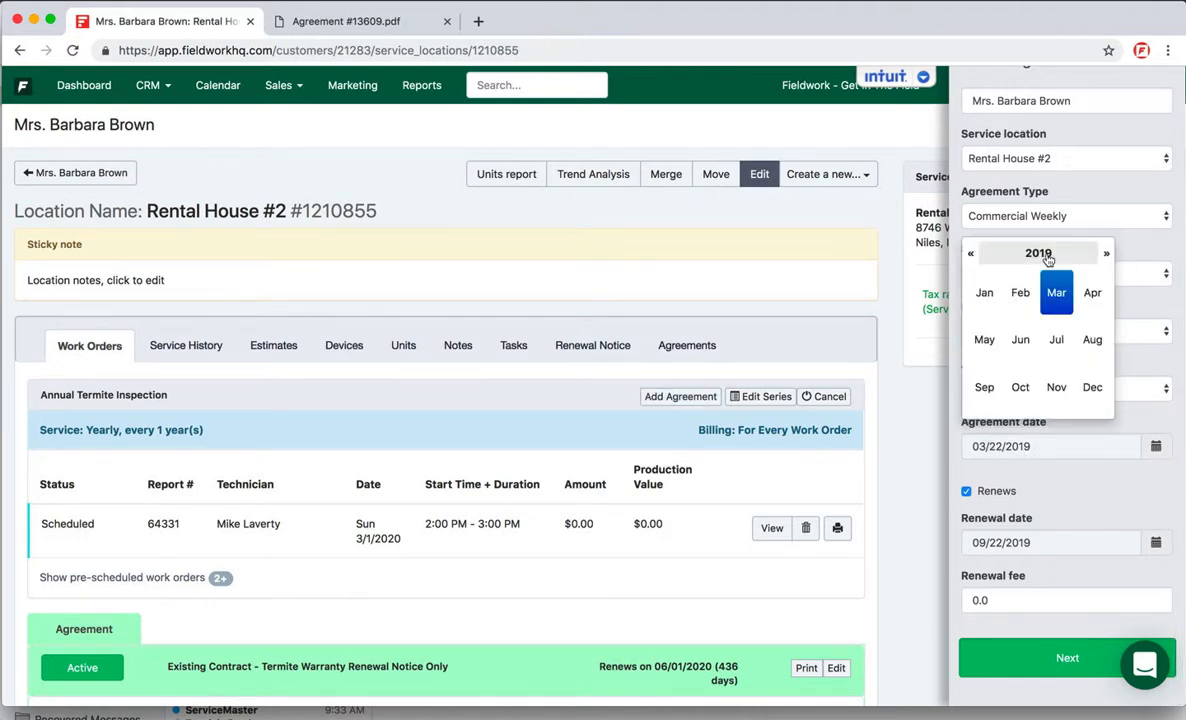
left_click(1047, 258)
left_click(984, 387)
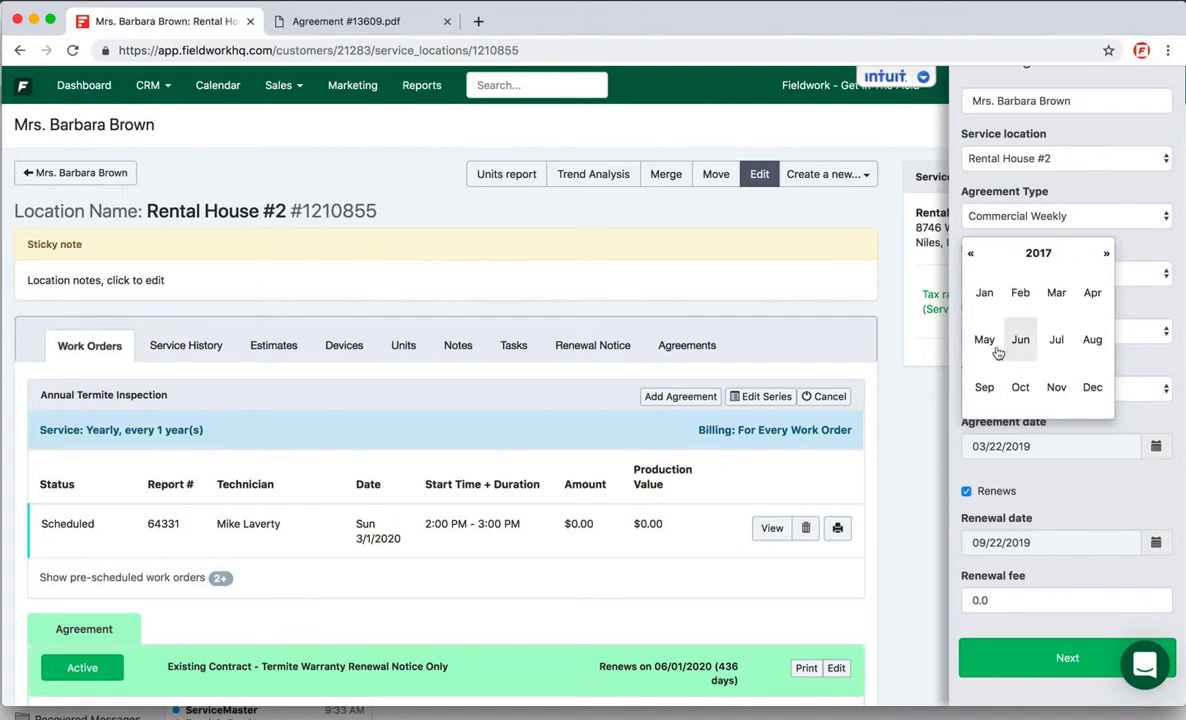
left_click(1057, 300)
left_click(1053, 299)
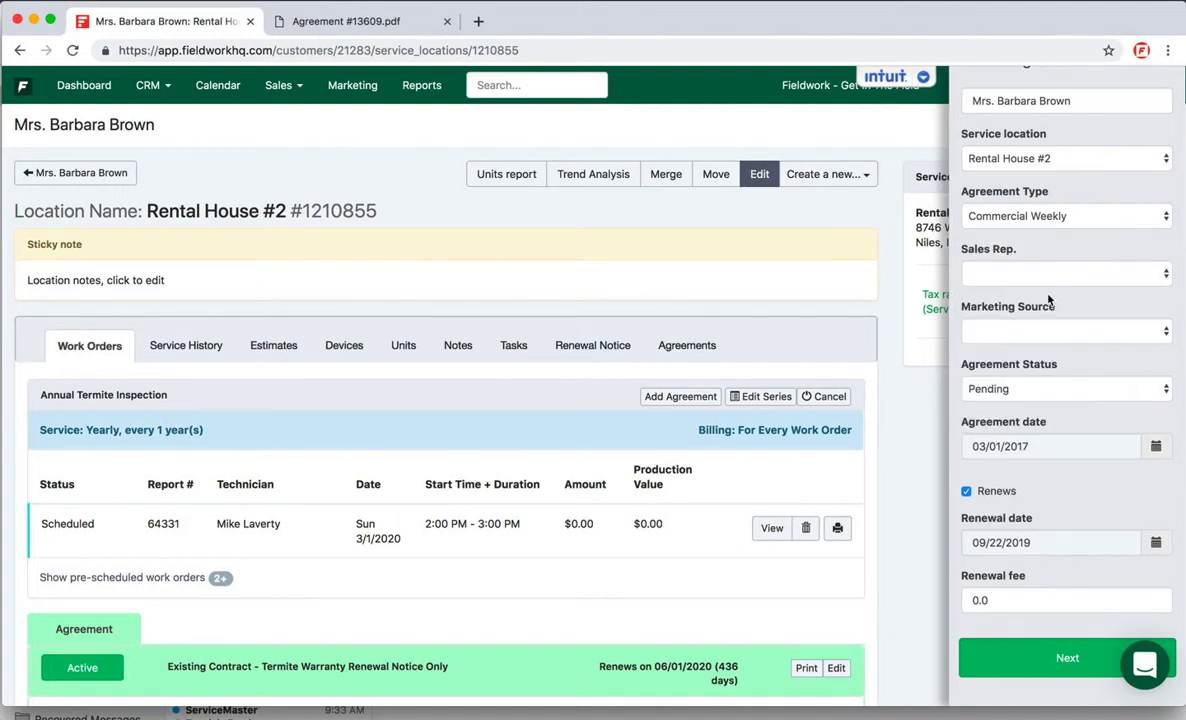
Step: Set the new agreement's renewal date to 03/01/2020
scroll(931, 415, "down", 1)
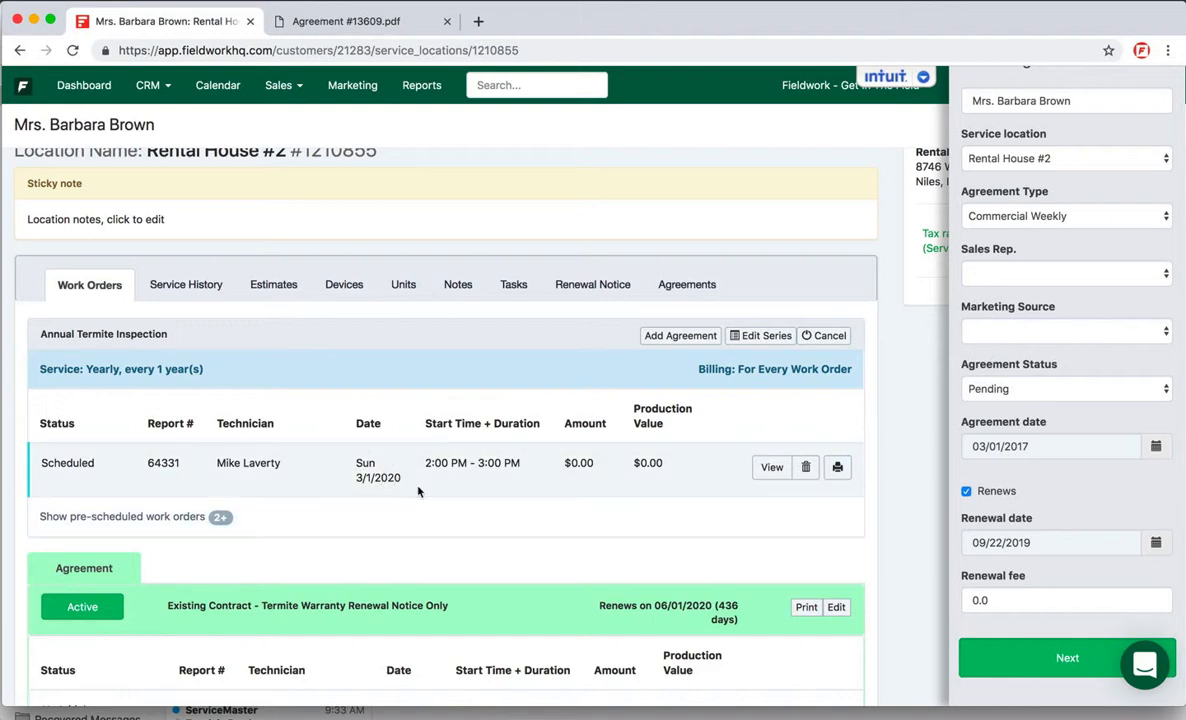
left_click(1018, 545)
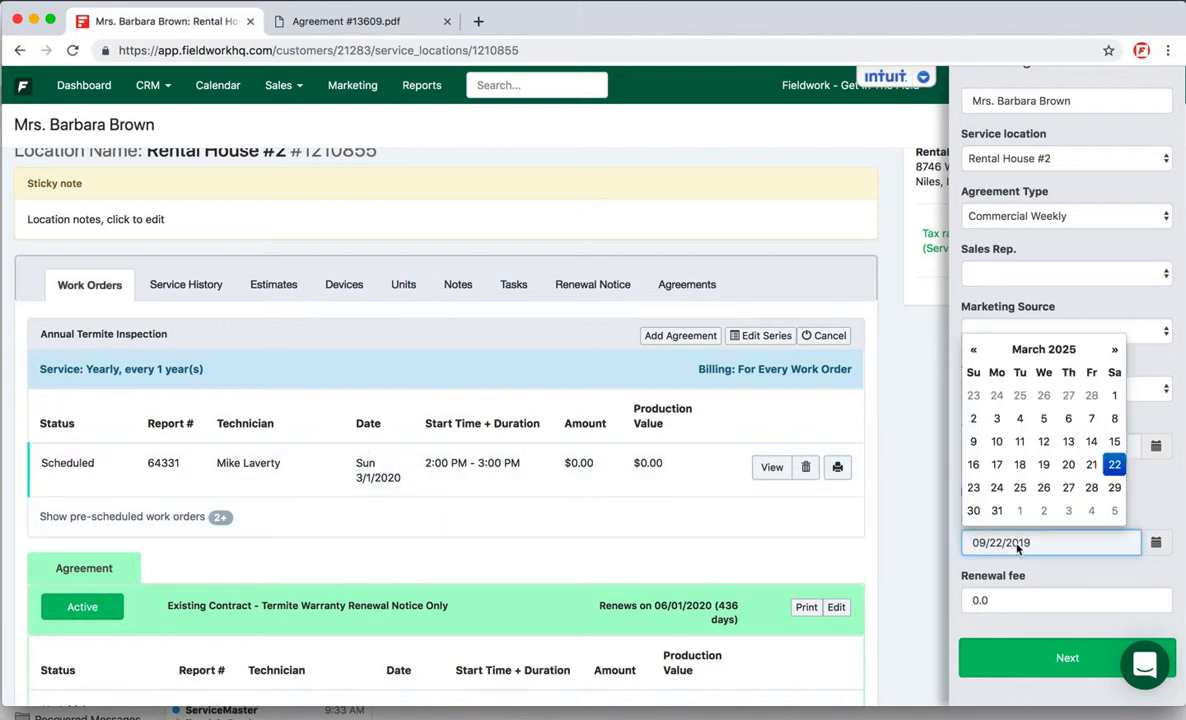
left_click(1043, 349)
left_click(1040, 349)
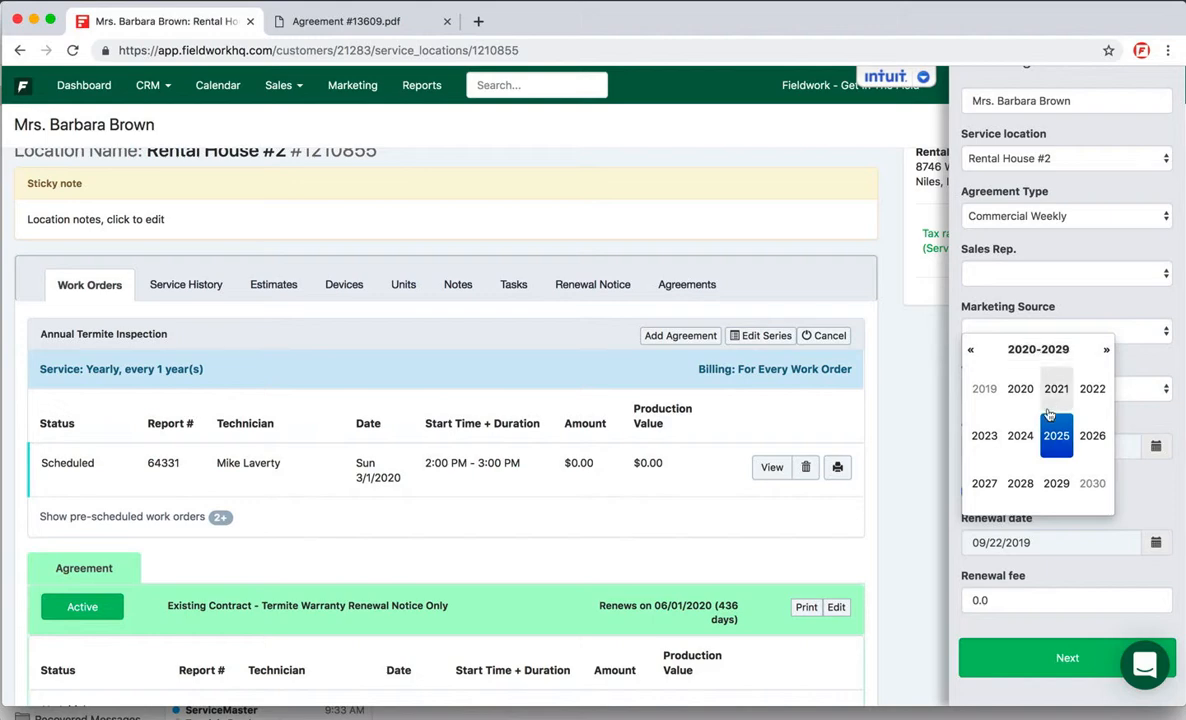
left_click(1020, 389)
left_click(1048, 392)
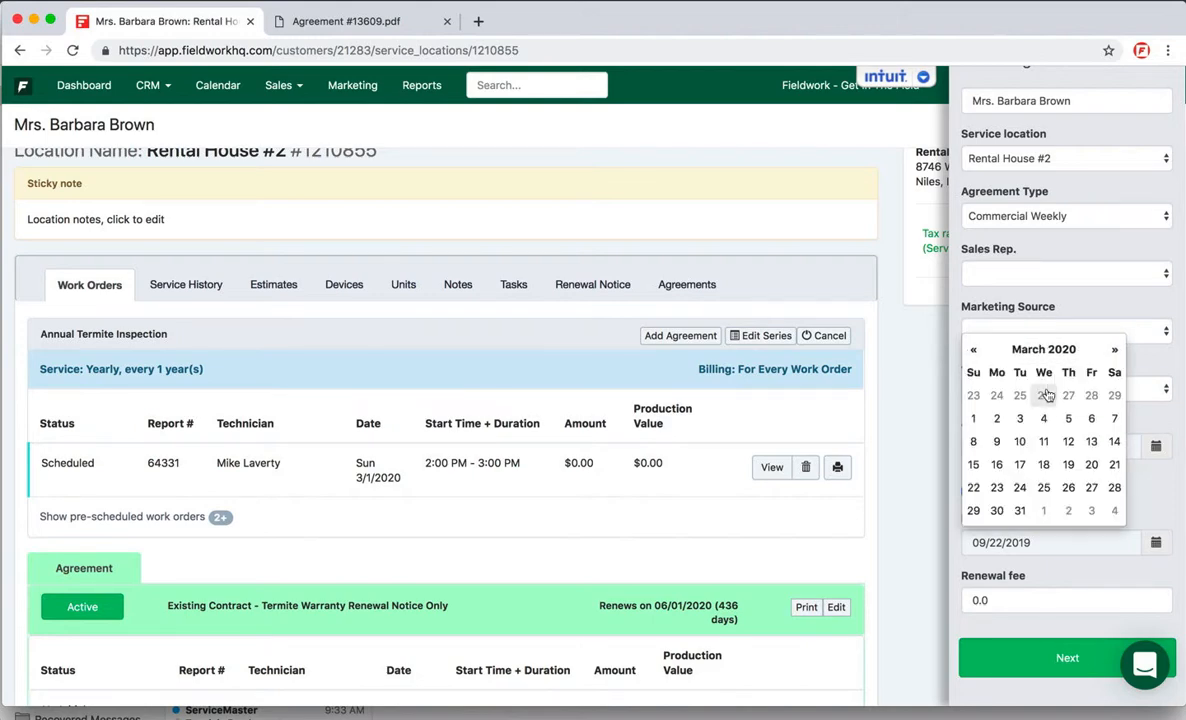
left_click(975, 418)
Step: Enter a renewal fee of 150 for the new agreement
scroll(1058, 522, "down", 1)
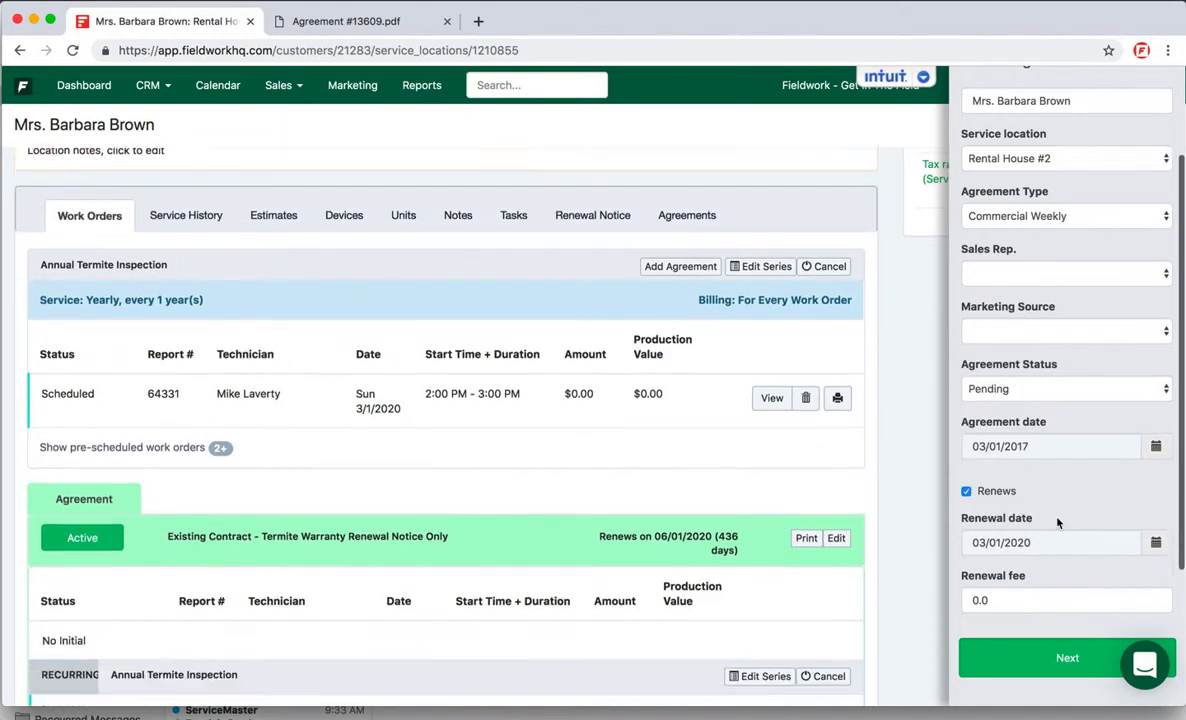
scroll(1058, 522, "down", 1)
double_click(998, 601)
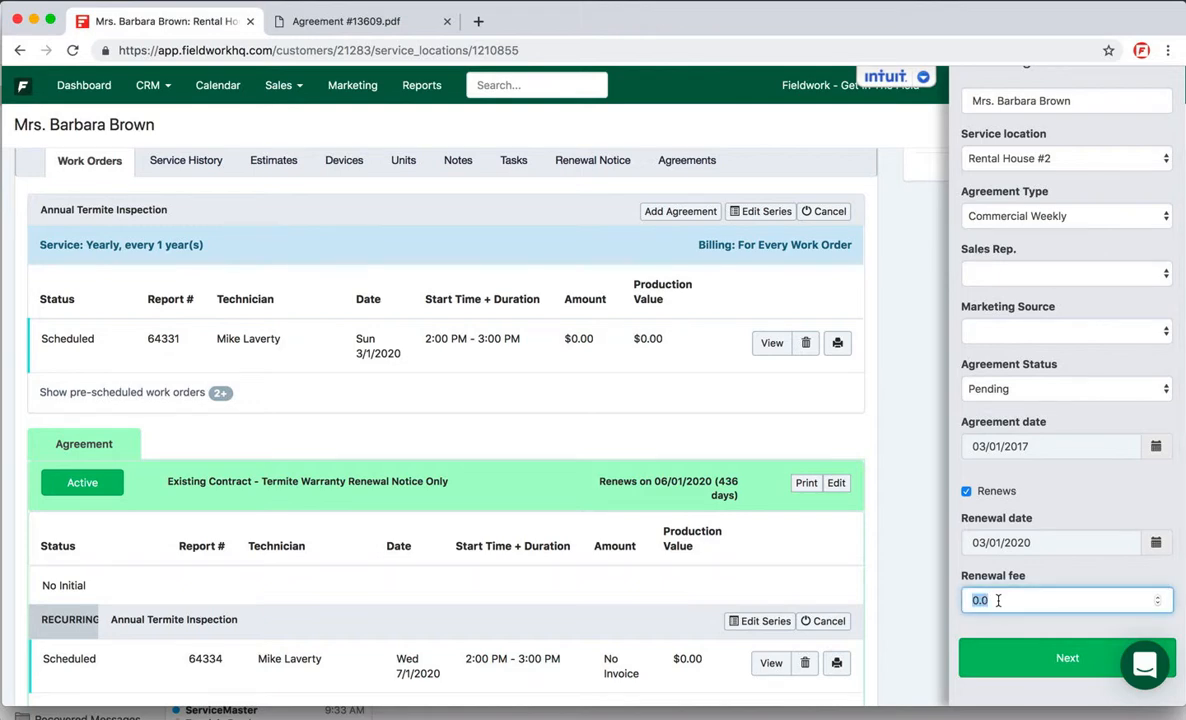
type("150")
Step: Choose Existing Contract - Termite Warranty Renewal Notice Only as the agreement type and set the agreement status to Active
left_click(963, 212)
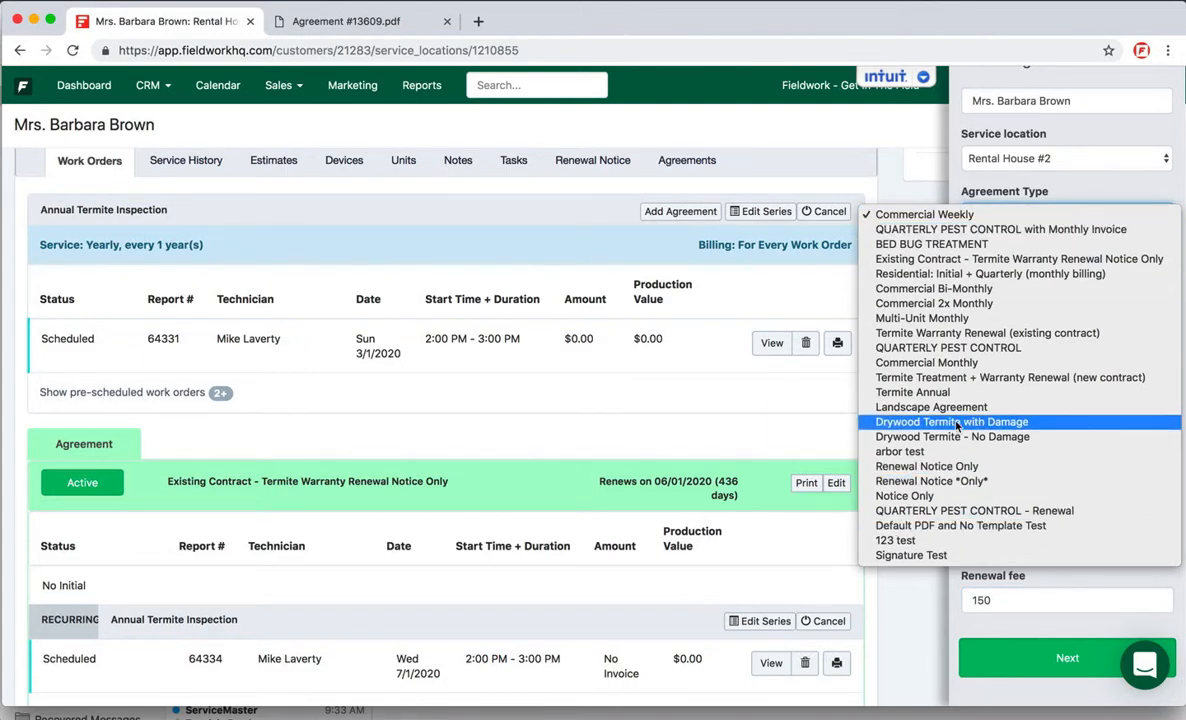
left_click(962, 259)
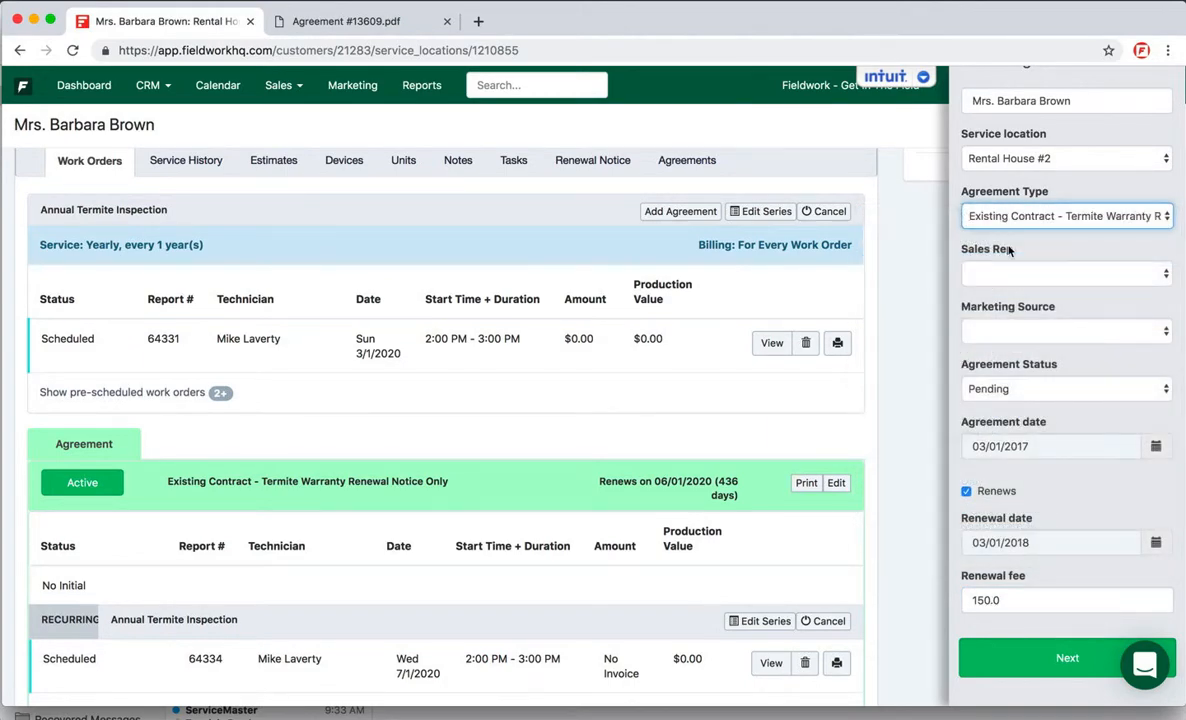
left_click(993, 384)
left_click(992, 376)
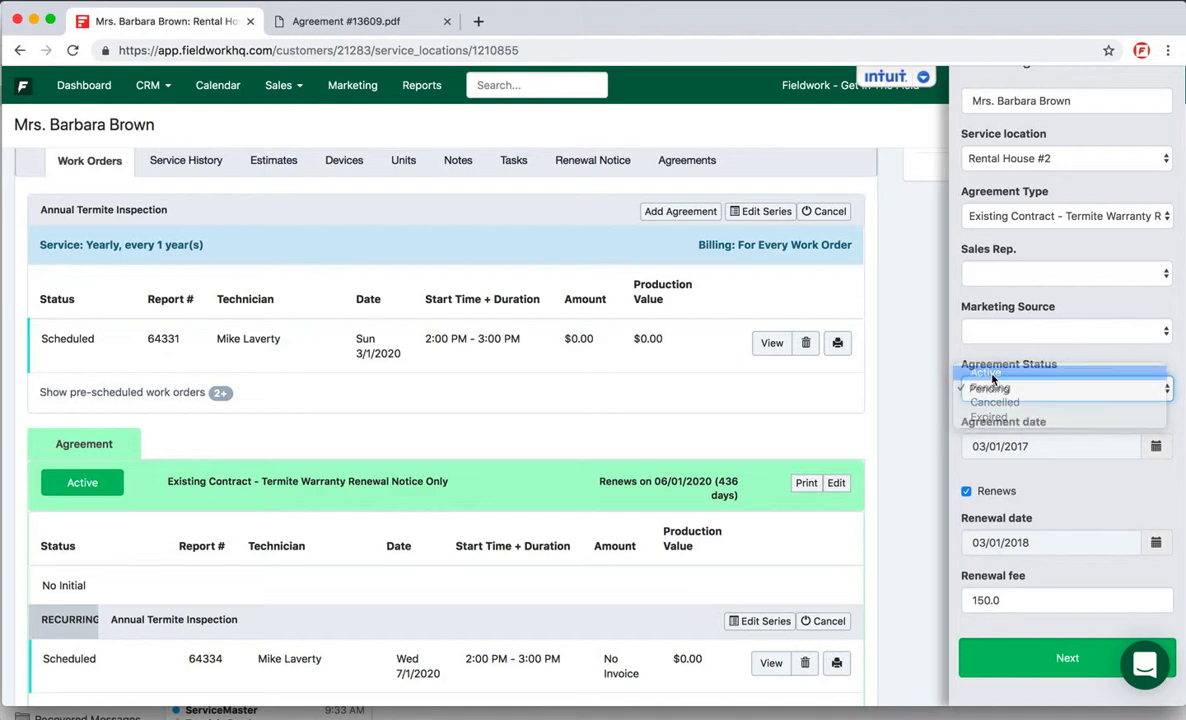
Step: Correct the renewal date to 03/01/2020 after the agreement type change
left_click(1020, 545)
left_click(1045, 350)
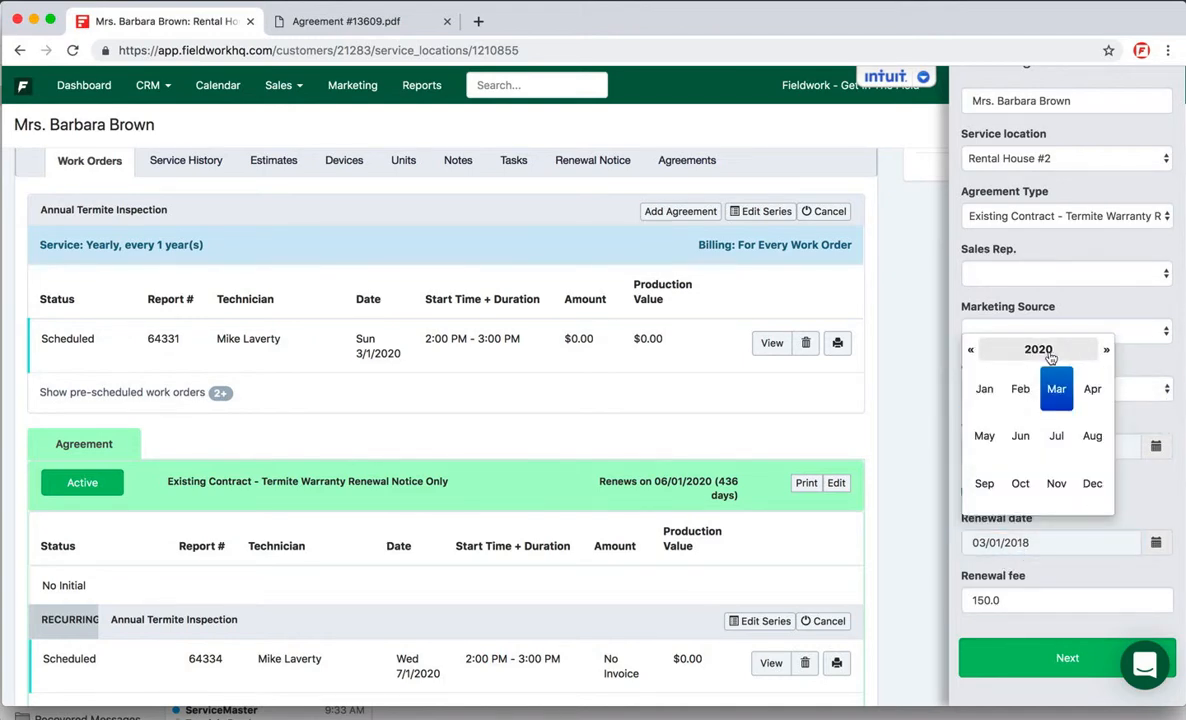
left_click(1056, 389)
left_click(979, 420)
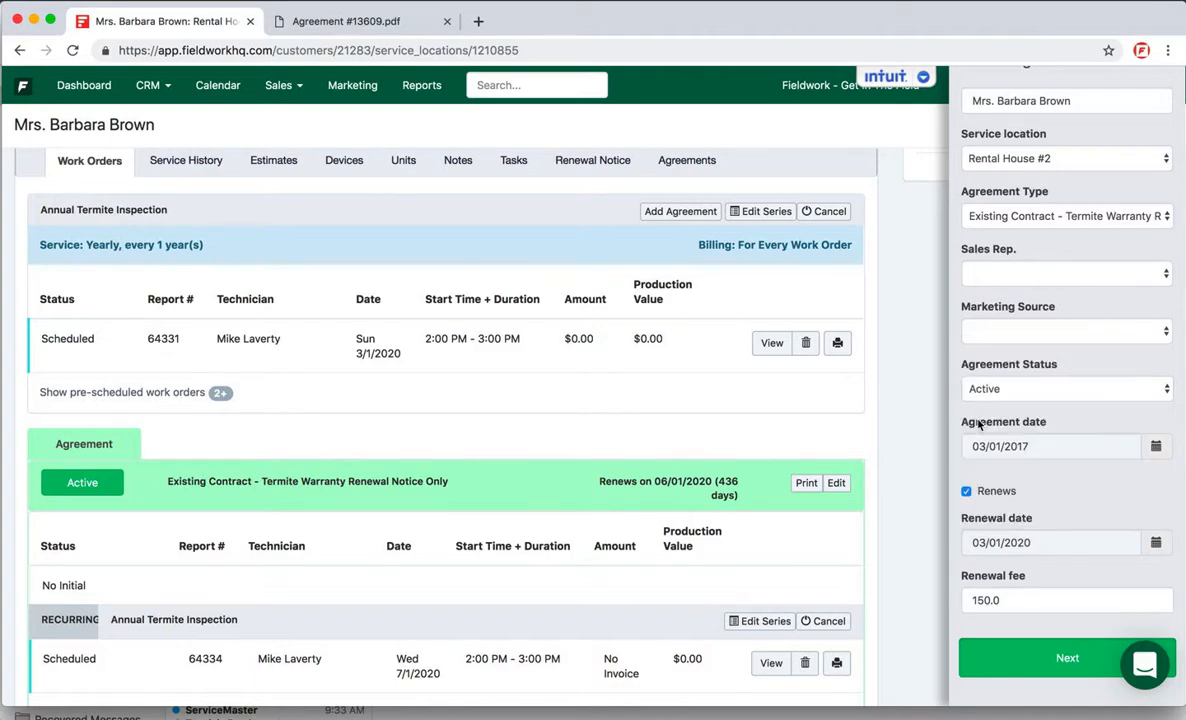
Step: Convert the termite inspection series into the agreement and save it
left_click(1014, 665)
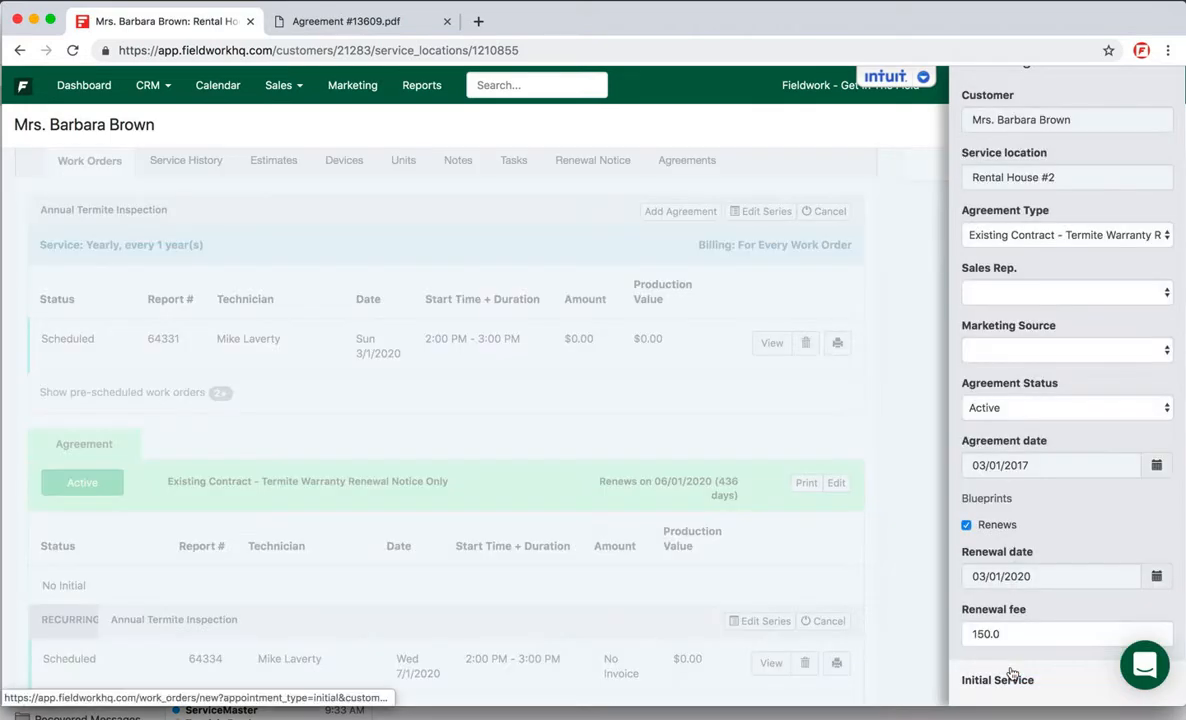
scroll(1012, 673, "down", 5)
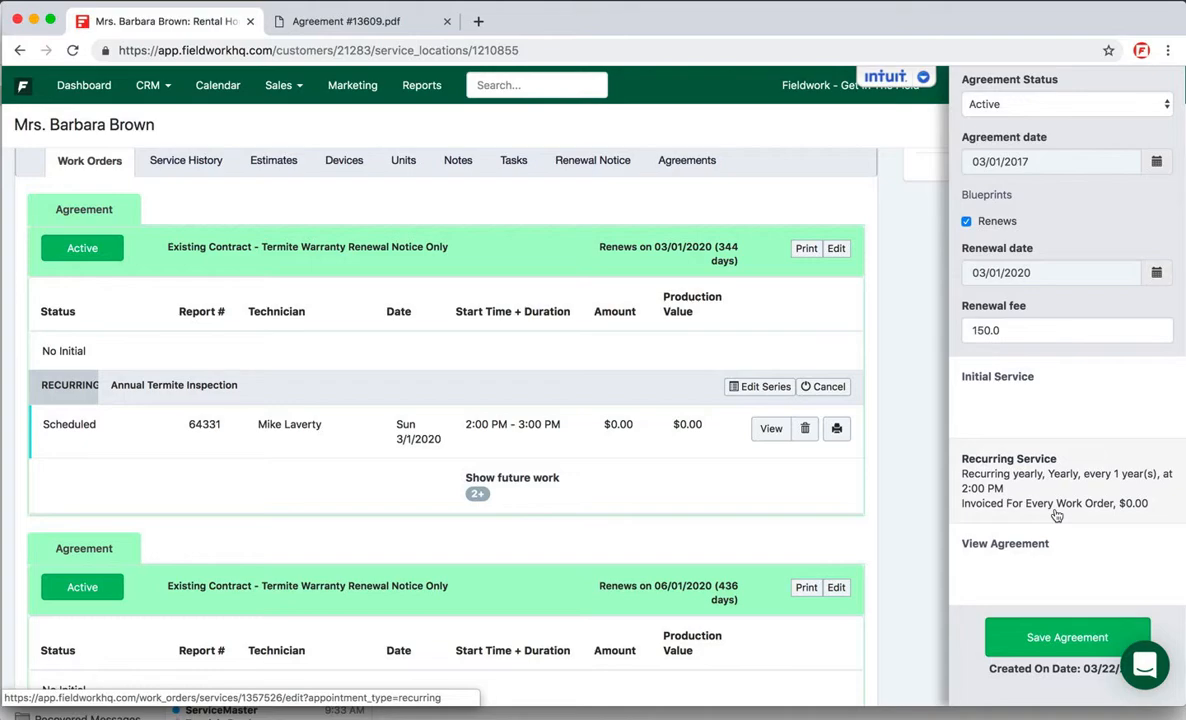
left_click(1030, 639)
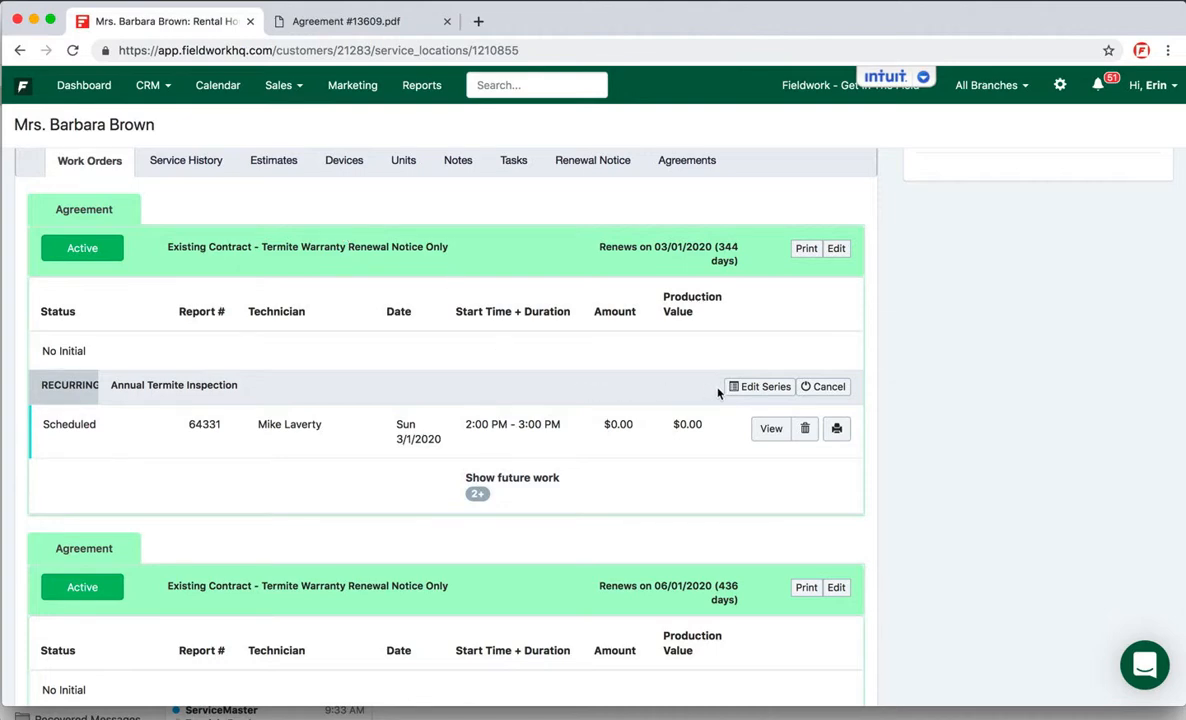
Step: Reopen the agreement renewing on 03/01/2020 and set its recurring service's billing frequency to No Invoice
left_click(837, 249)
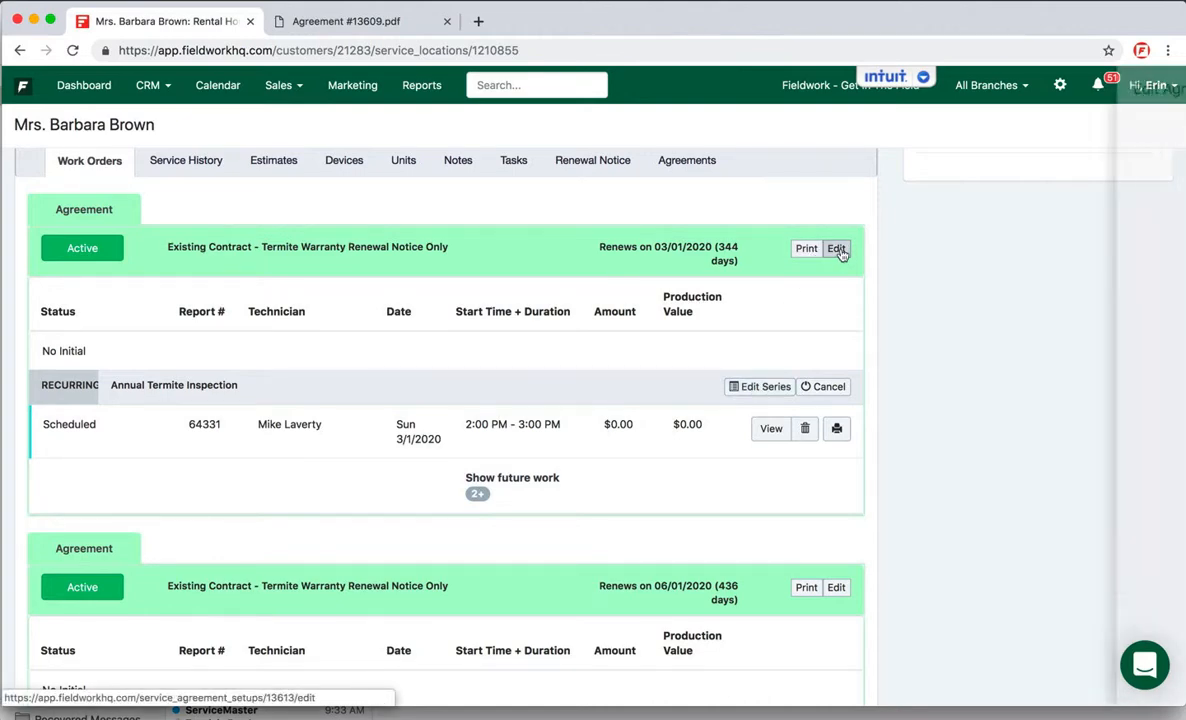
scroll(1000, 540, "down", 5)
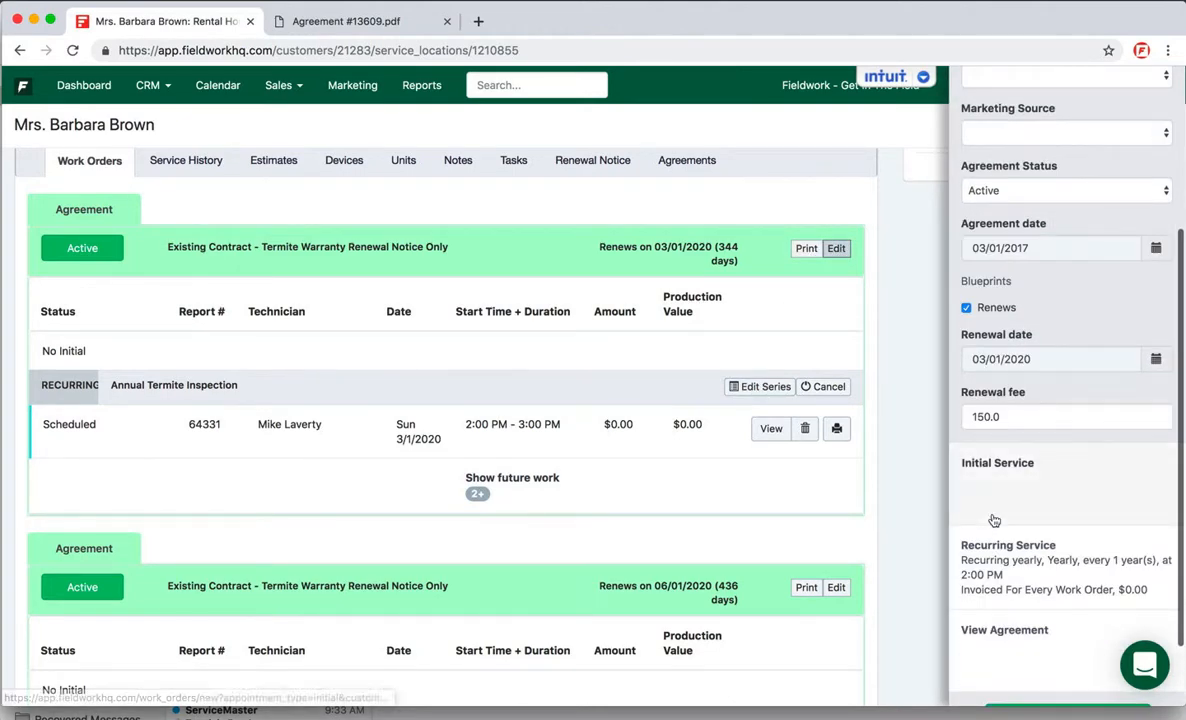
left_click(997, 572)
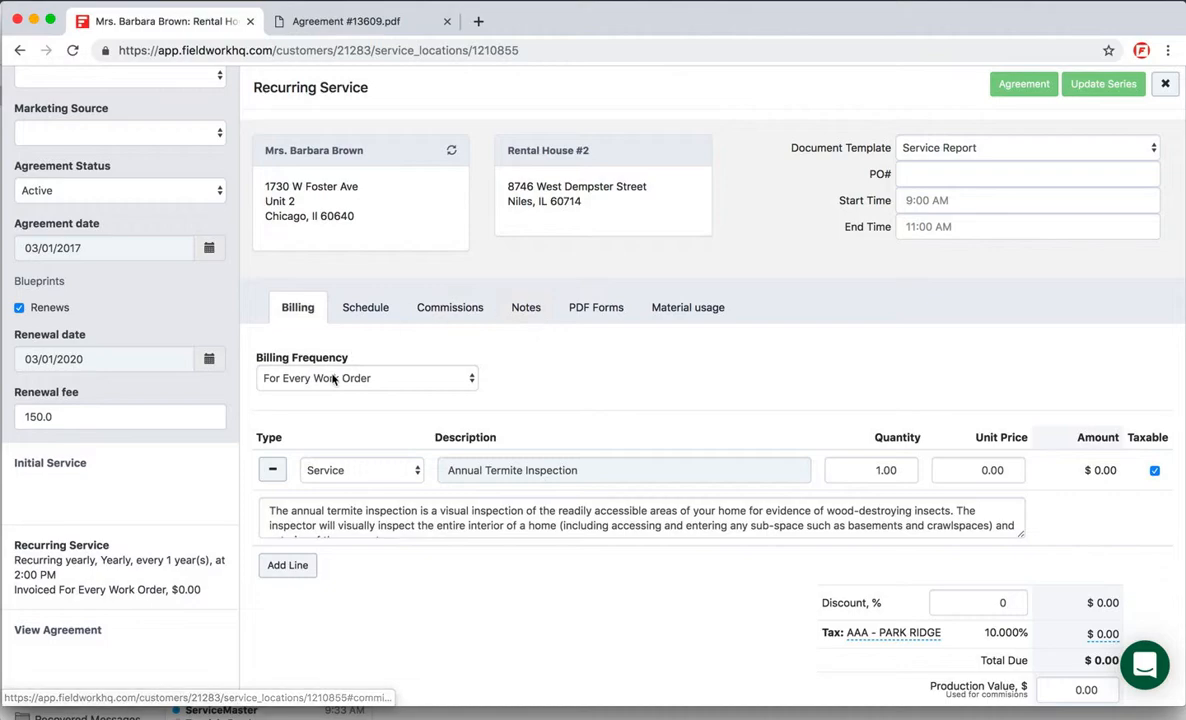
left_click(334, 379)
left_click(303, 342)
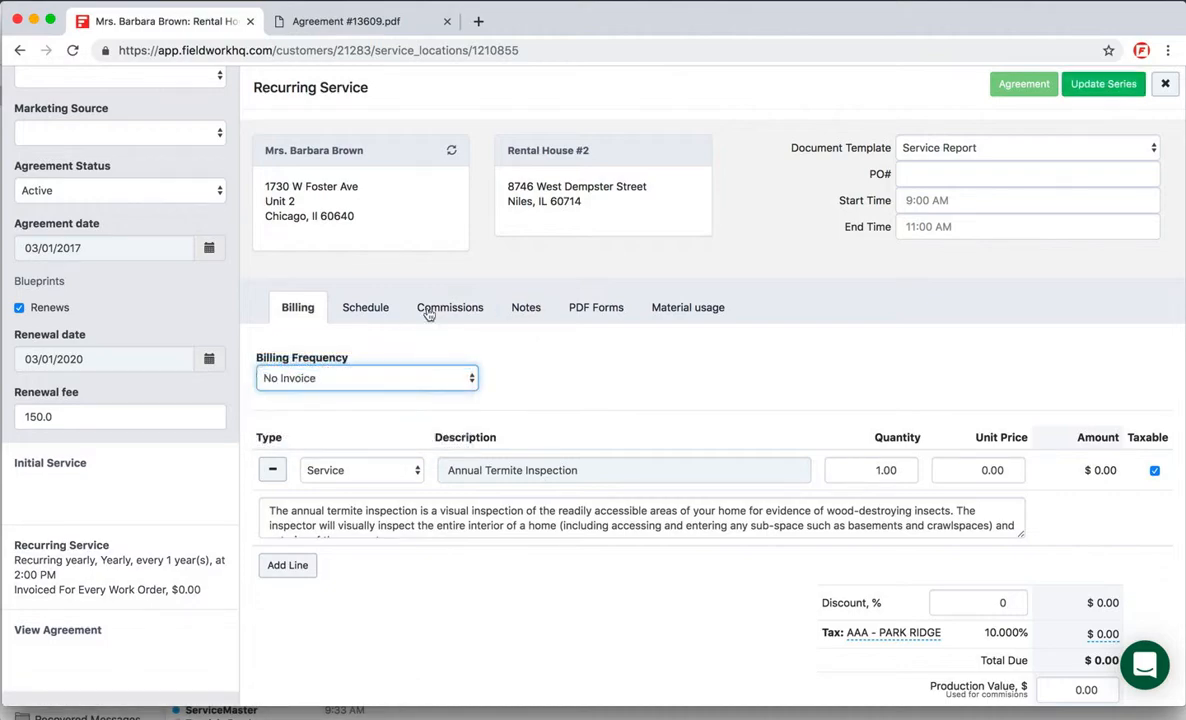
Step: Update the recurring inspection series and save the edited agreement
left_click(1103, 85)
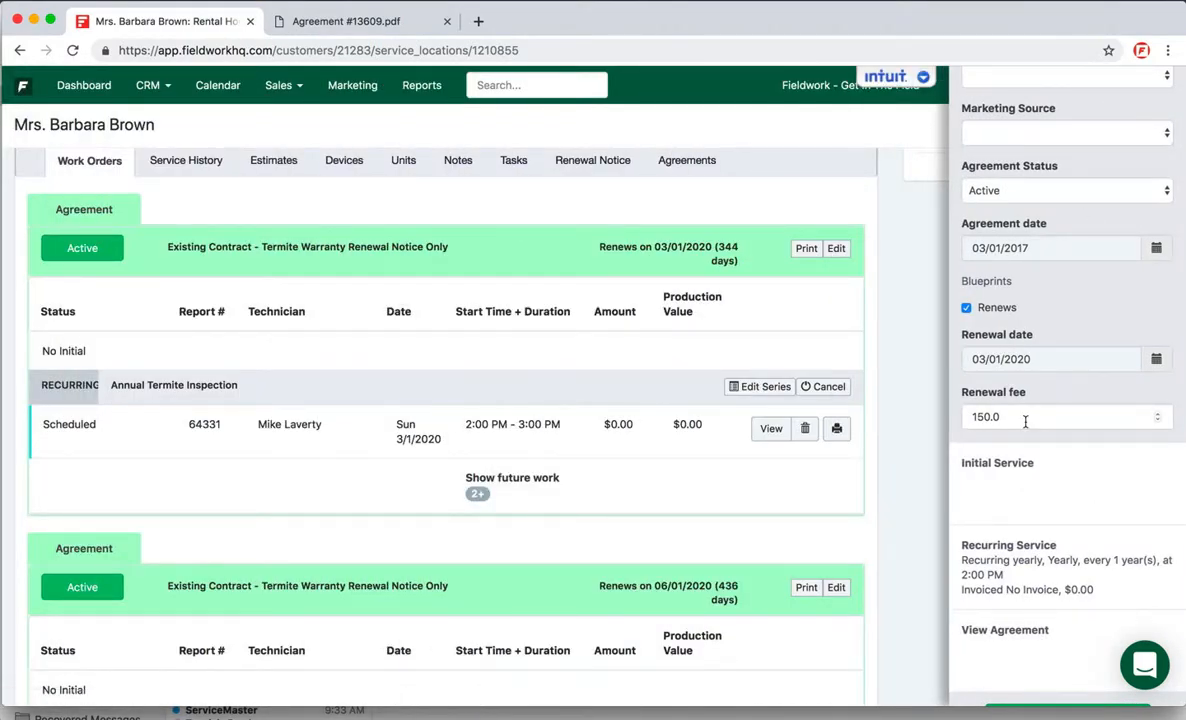
scroll(1025, 421, "down", 2)
left_click(1042, 636)
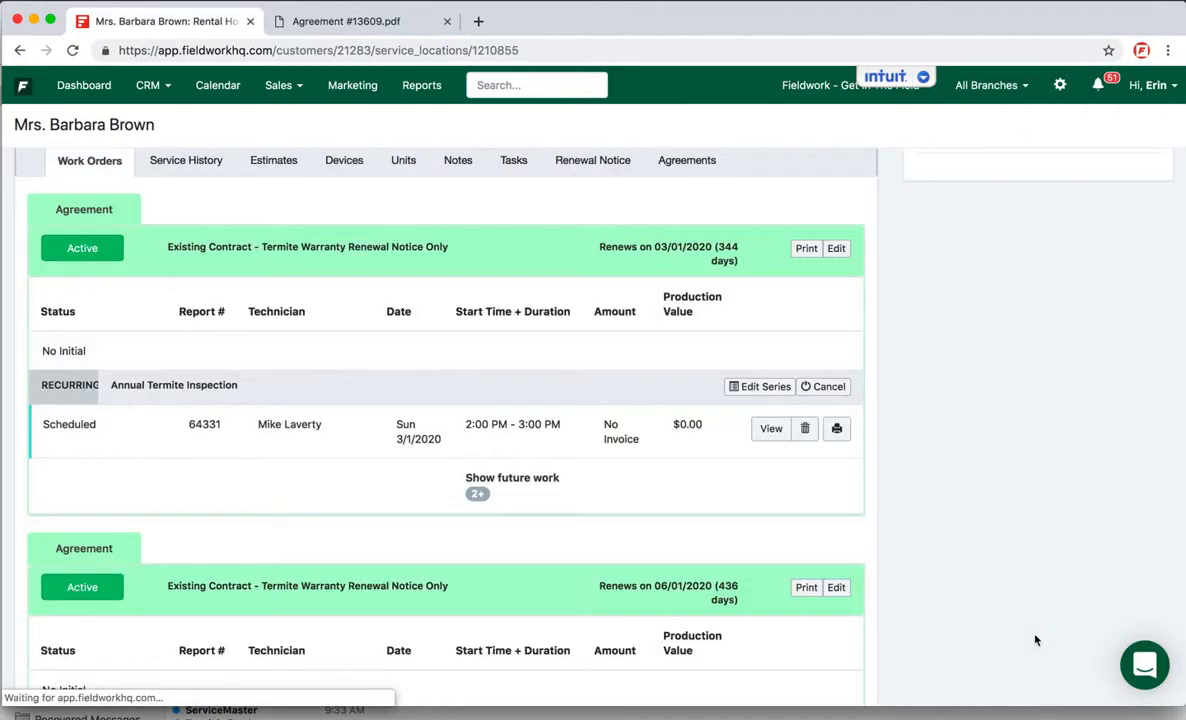